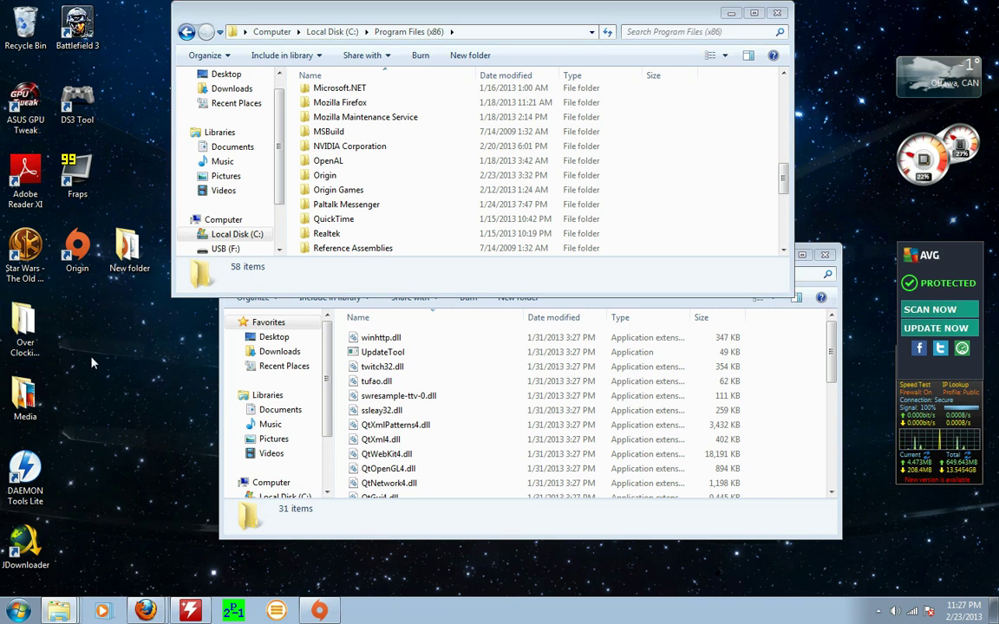
# Point out the Origin desktop shortcut and view the OriginThinSetup installer in the Downloads folder.
pyautogui.click(78, 249)
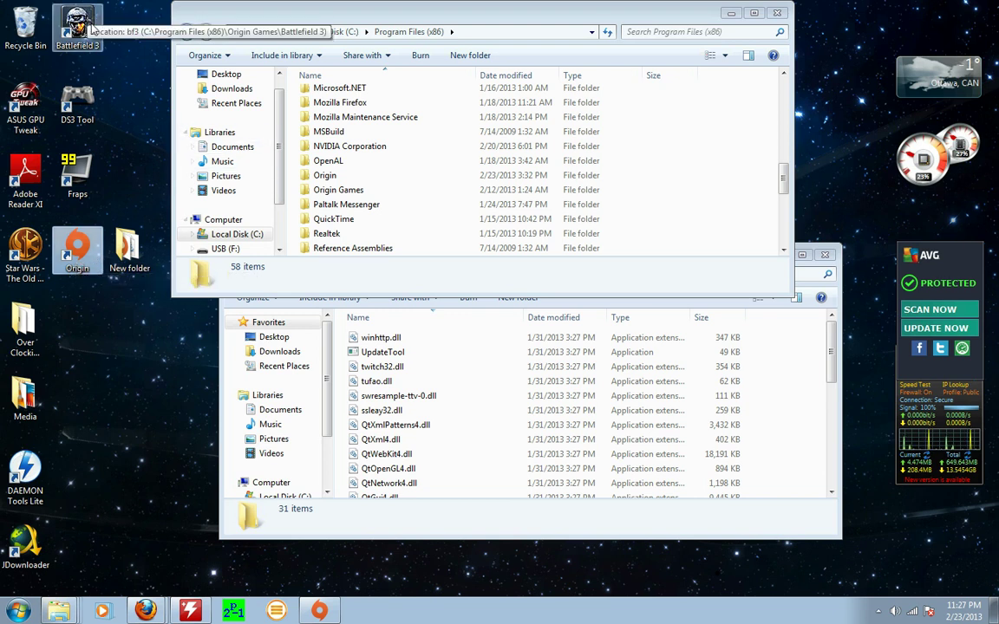
pyautogui.click(80, 271)
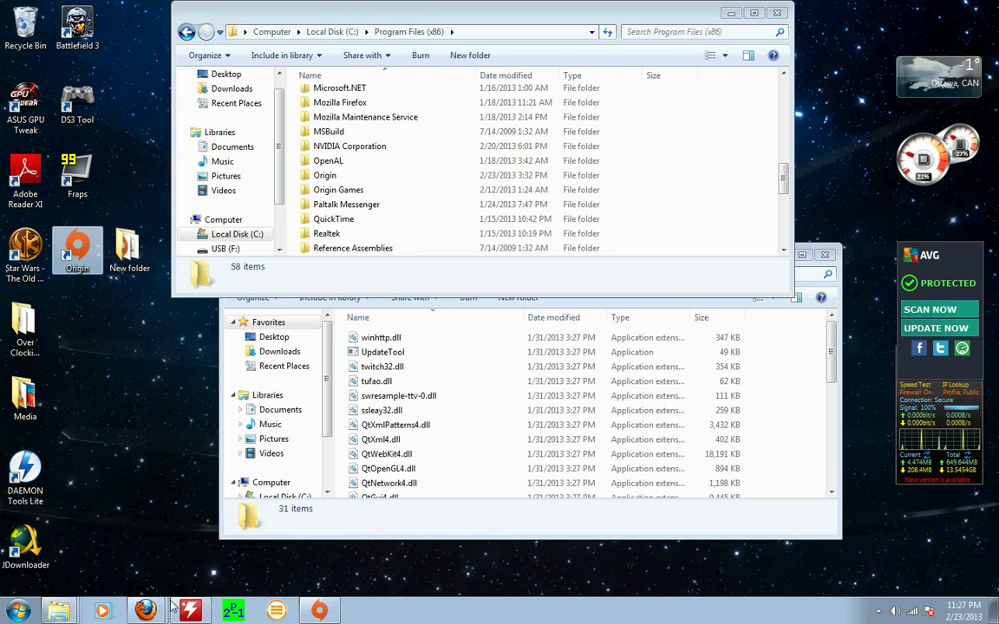
pyautogui.moveTo(59, 611)
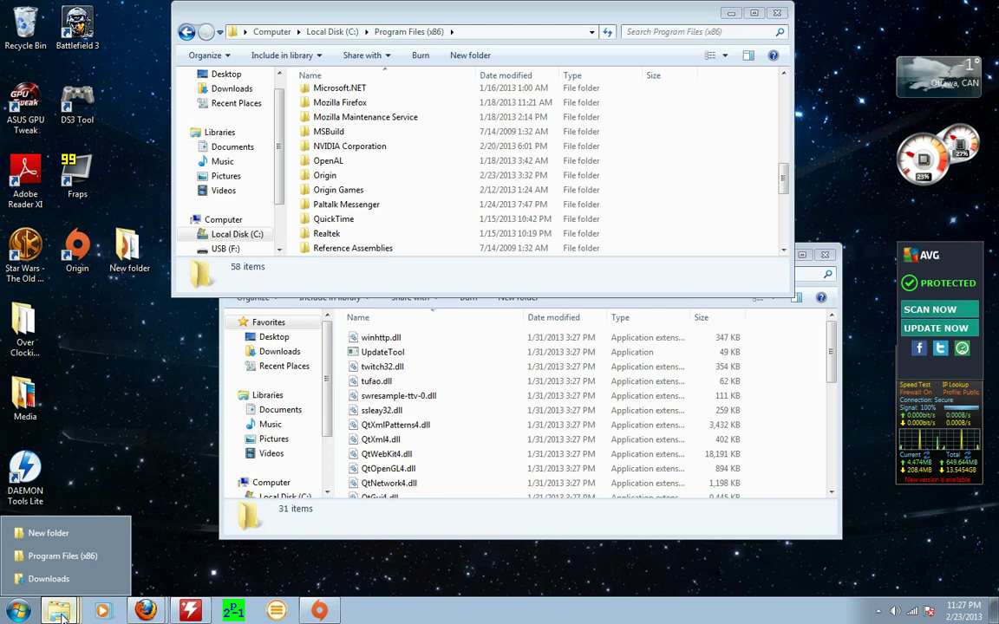
pyautogui.click(47, 579)
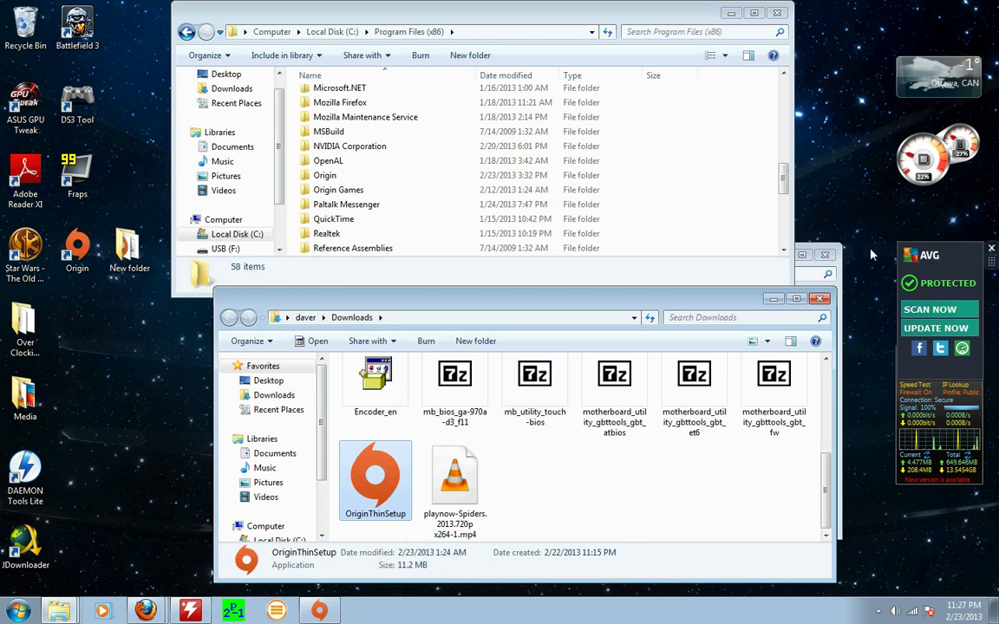
pyautogui.click(694, 268)
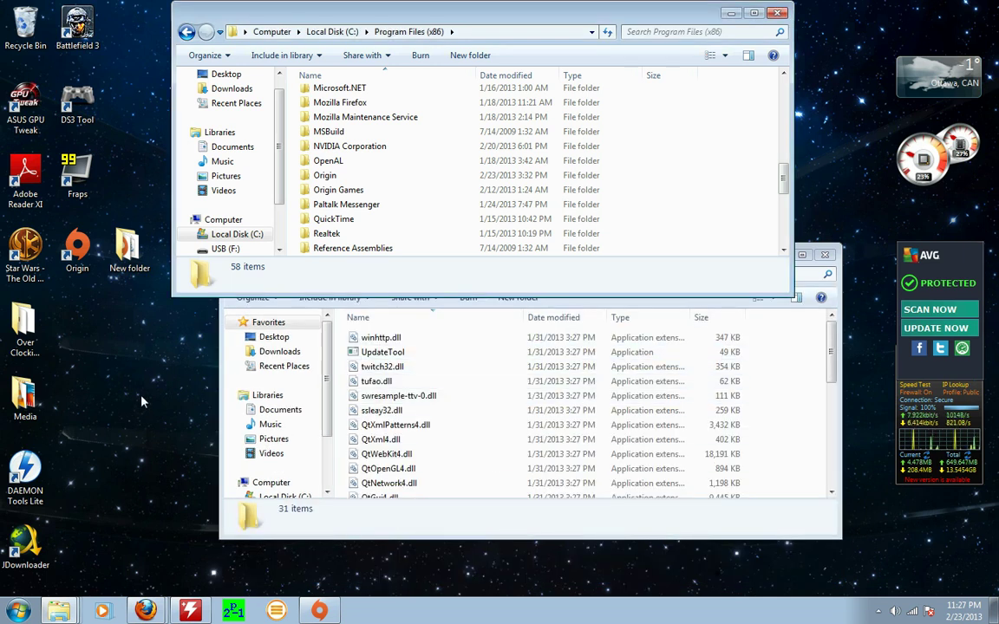
# Open the Origin folder in Program Files (x86) and locate the Origin application file.
pyautogui.click(479, 191)
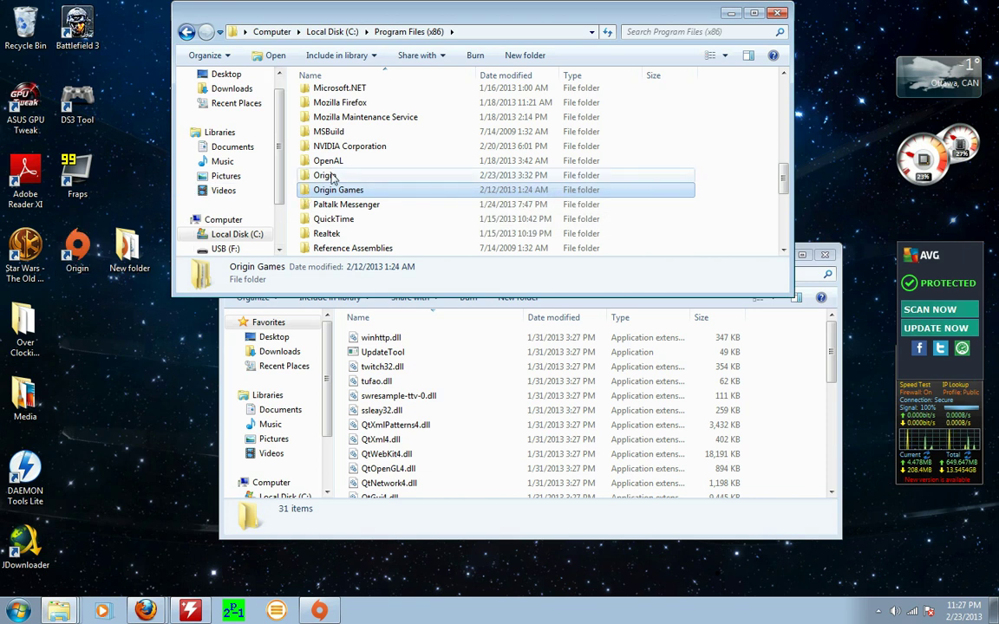
pyautogui.doubleClick(332, 177)
pyautogui.scroll(-3, 662, 192)
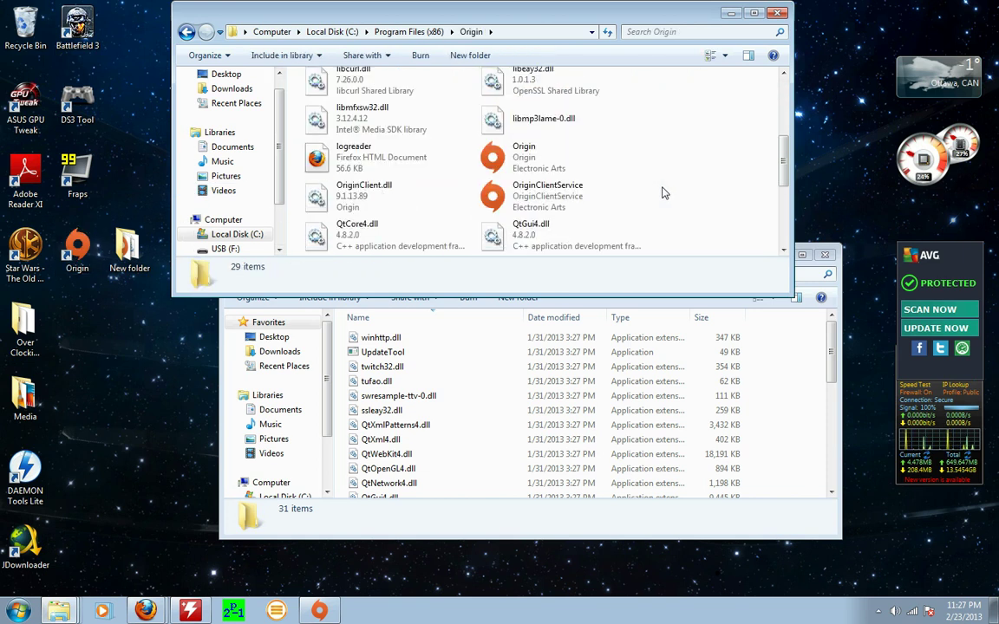
pyautogui.moveTo(727, 173); pyautogui.dragTo(509, 154)
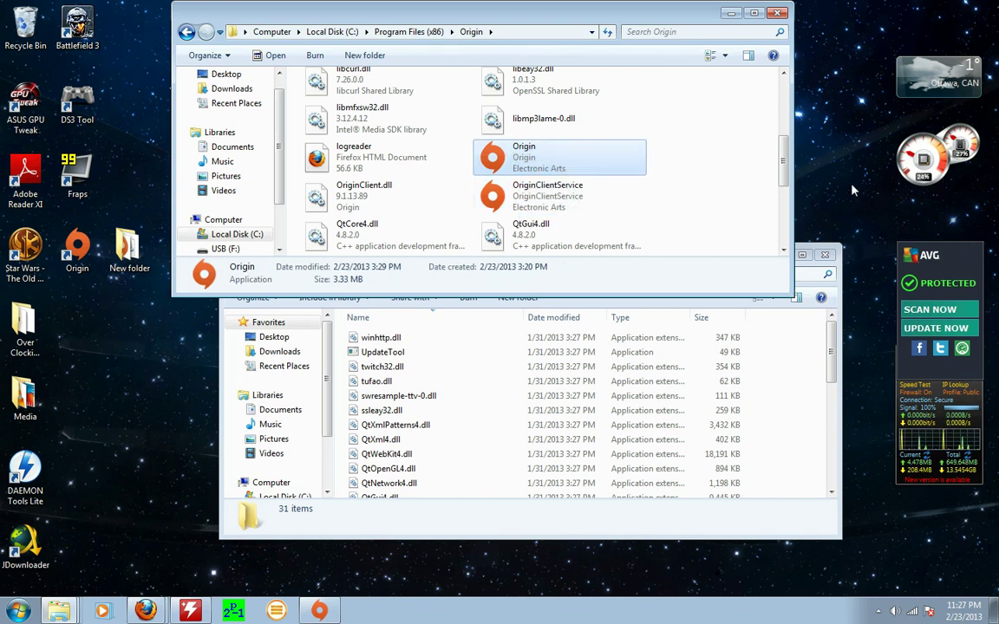
pyautogui.click(729, 159)
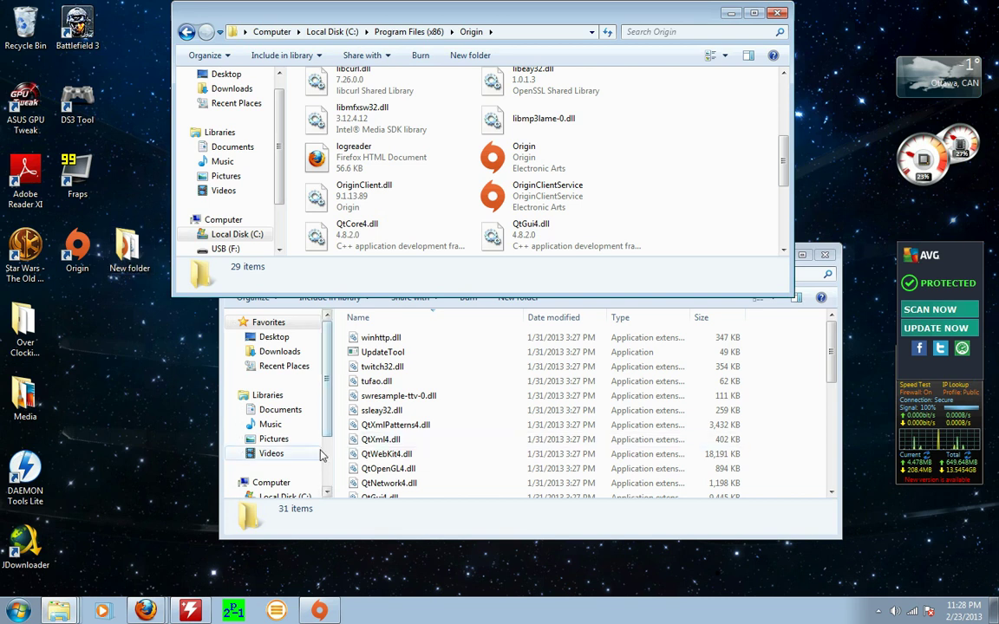
# Bring up the Downloads folder, and in Firefox review the EA Forums replies around the OriginUpdate_9_1_13_89.zip link.
pyautogui.moveTo(61, 611)
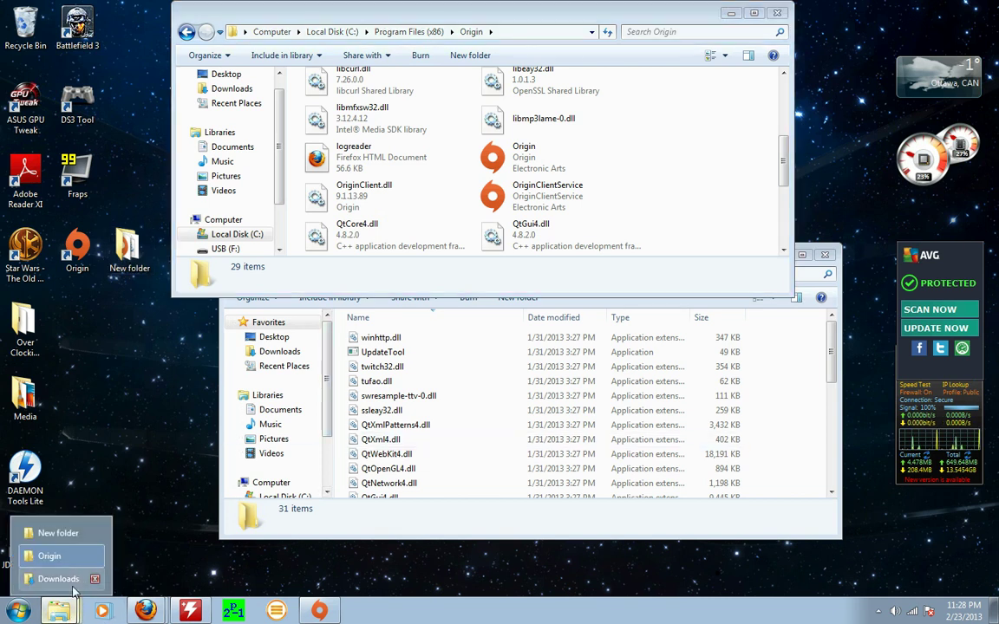
pyautogui.click(52, 580)
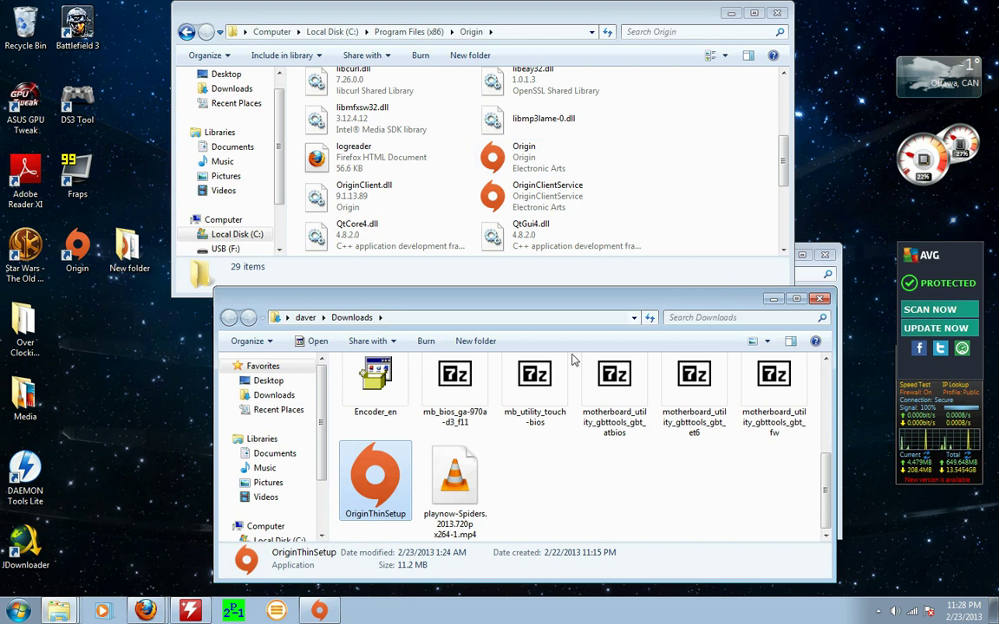
pyautogui.click(146, 611)
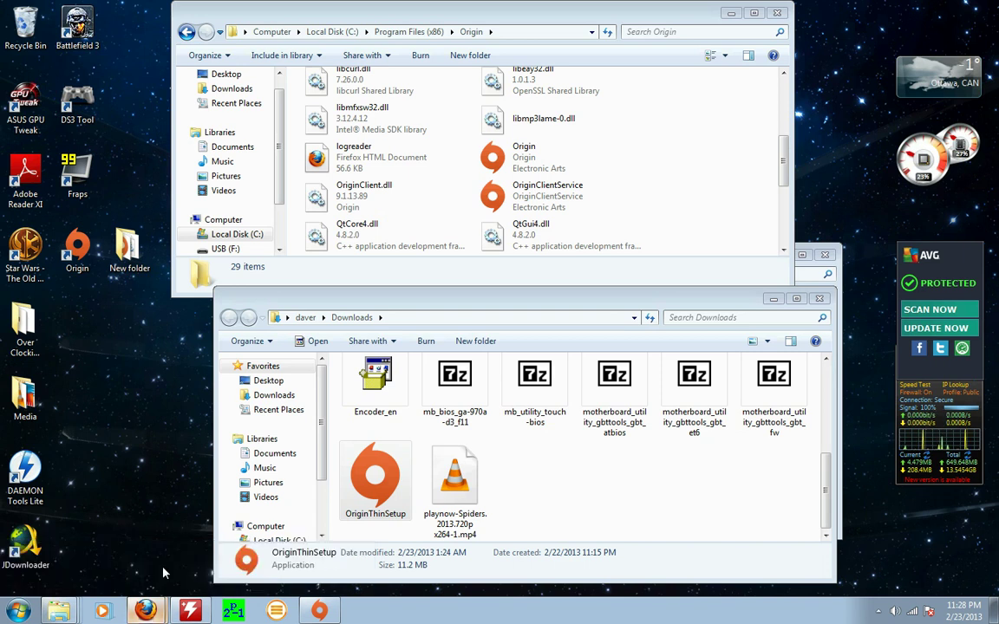
pyautogui.hotkey('alt', 'Tab')
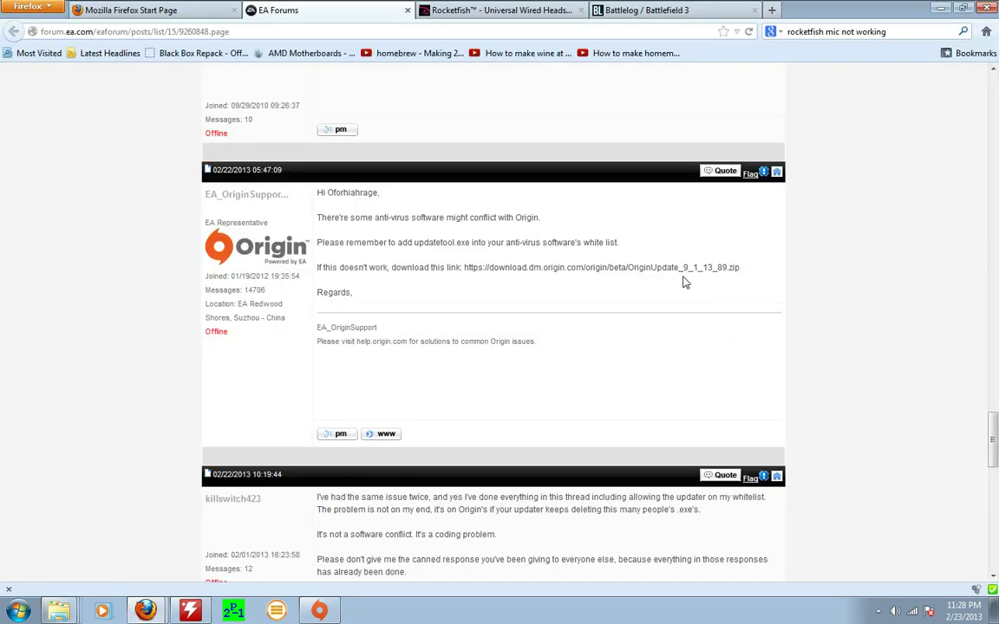
pyautogui.scroll(-7, 580, 433)
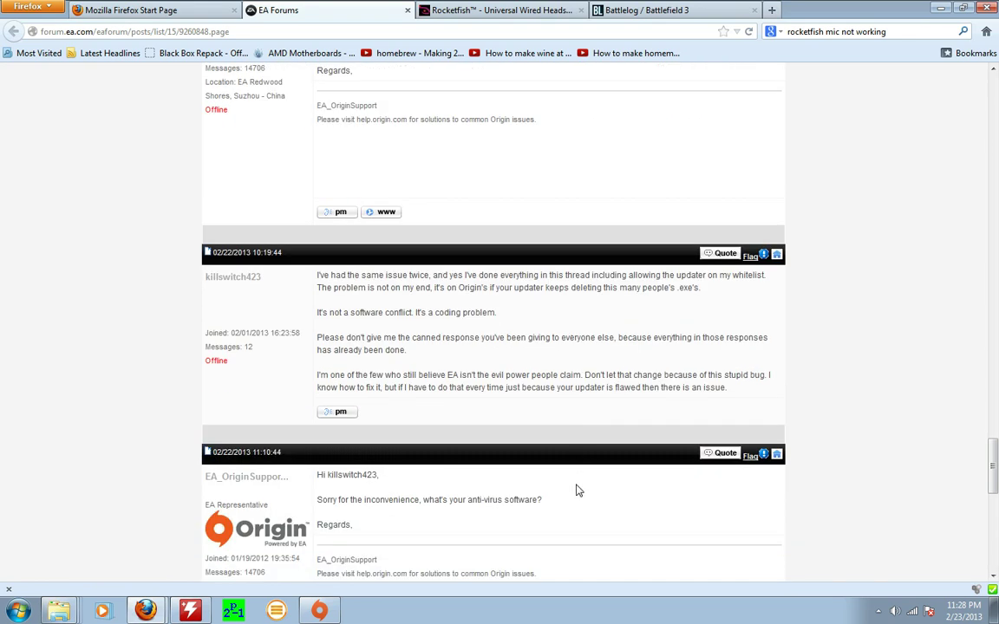
pyautogui.scroll(-3, 581, 501)
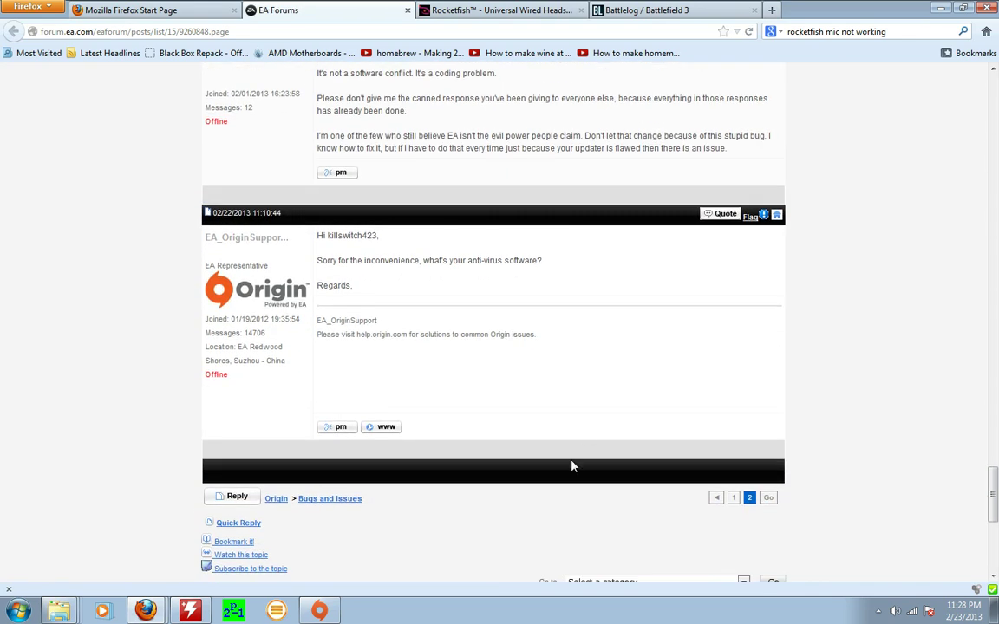
pyautogui.scroll(7, 581, 415)
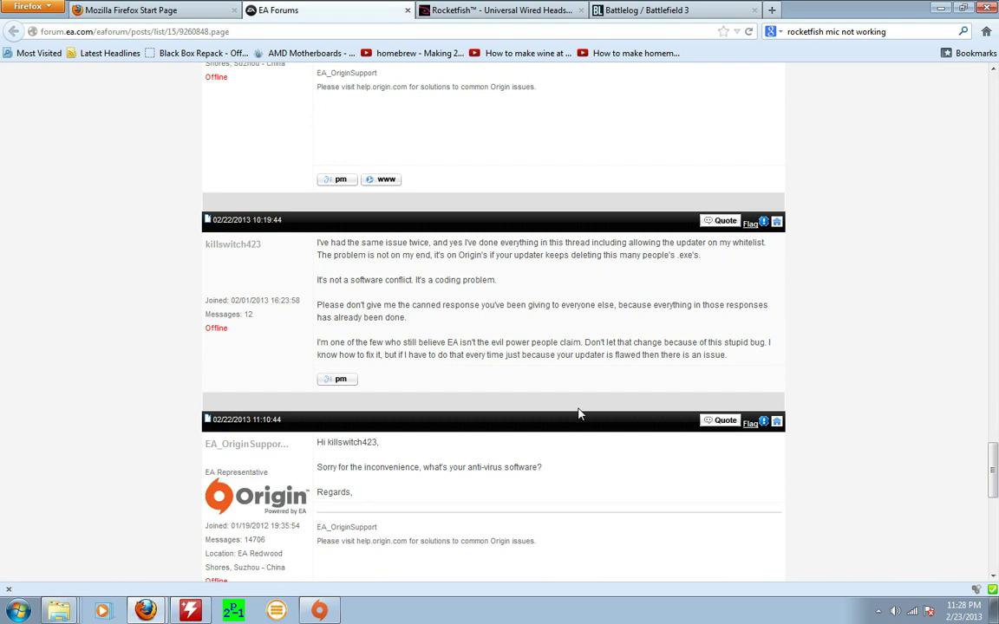
pyautogui.moveTo(162, 612)
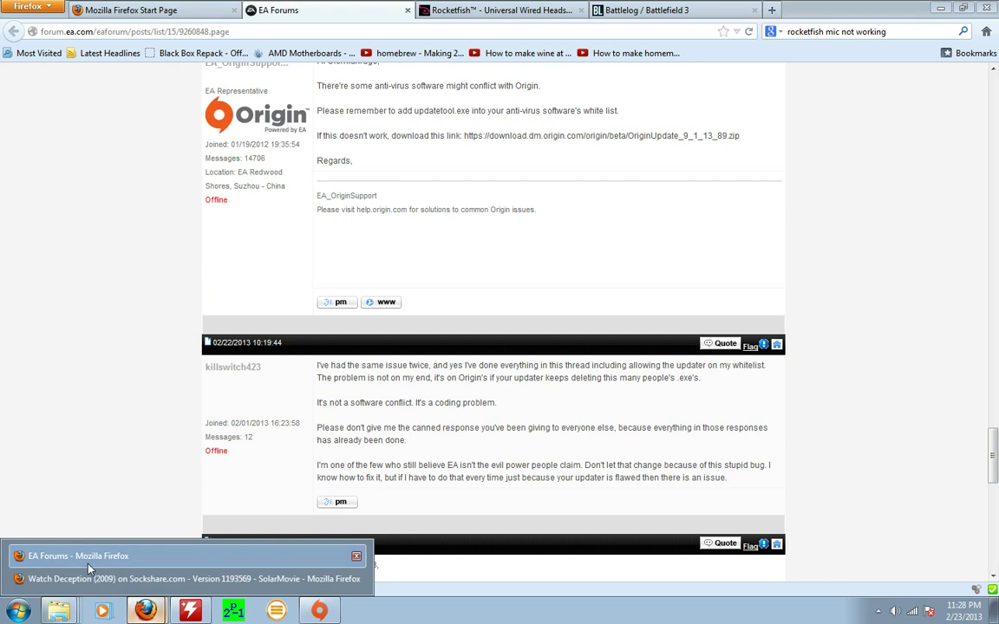
# Open the downloaded OriginUpdate_9_1_13_89.zip archive from Firefox's download list.
pyautogui.click(28, 7)
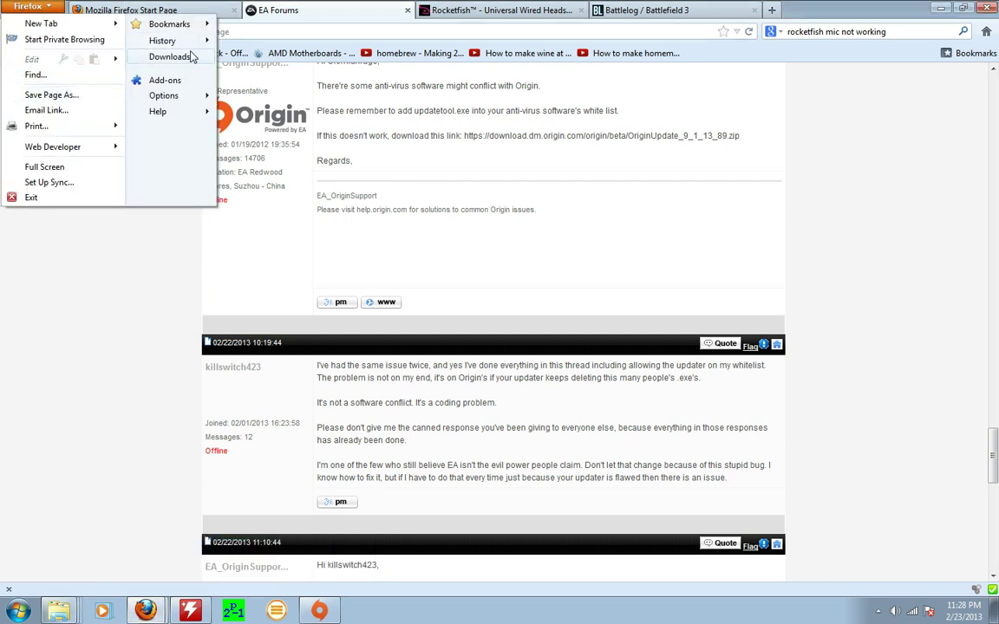
pyautogui.click(169, 56)
pyautogui.click(712, 286)
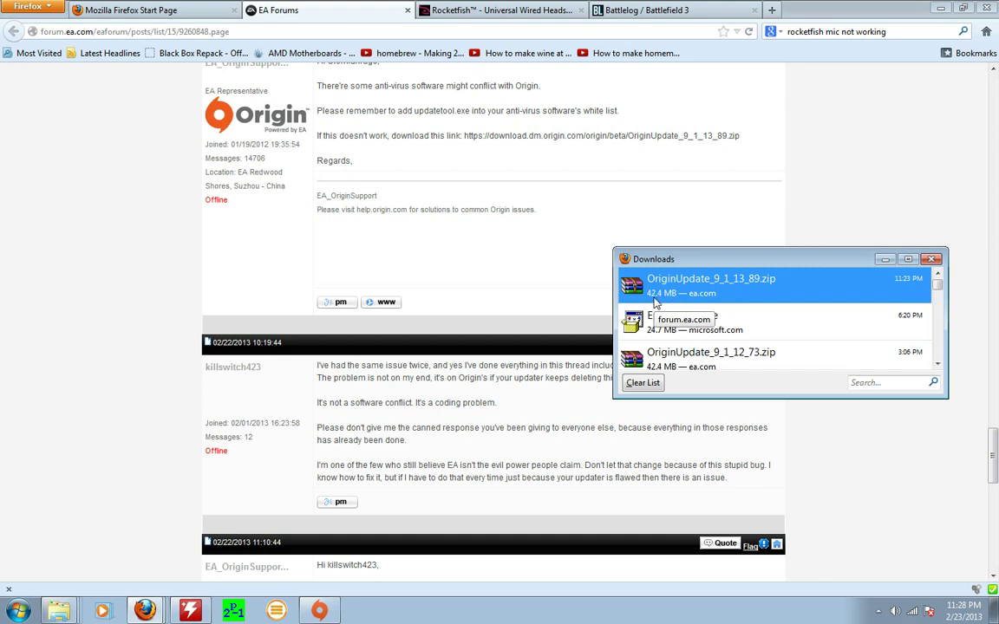
pyautogui.rightClick(59, 611)
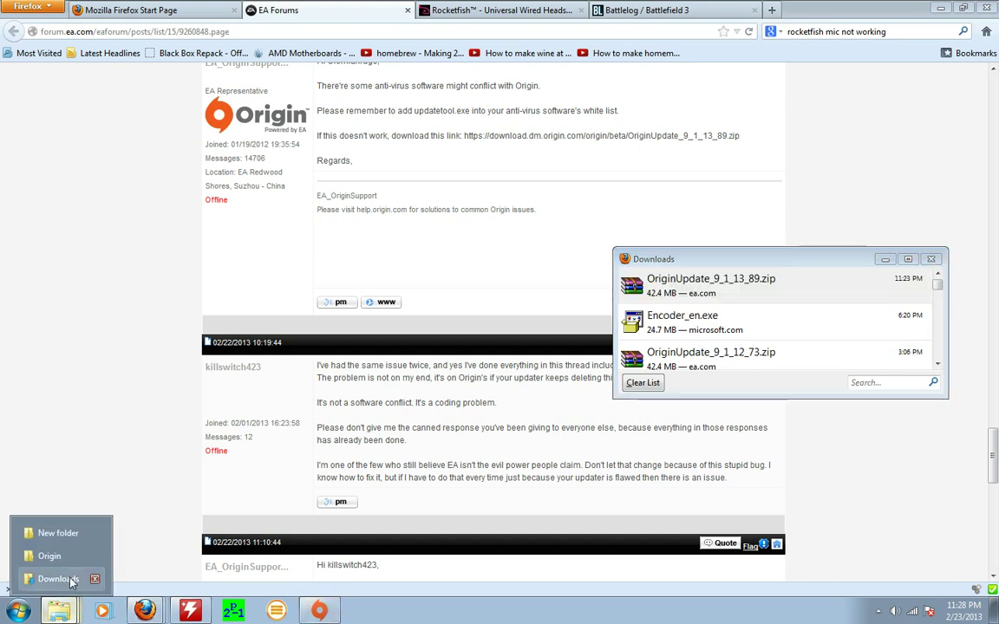
pyautogui.click(43, 573)
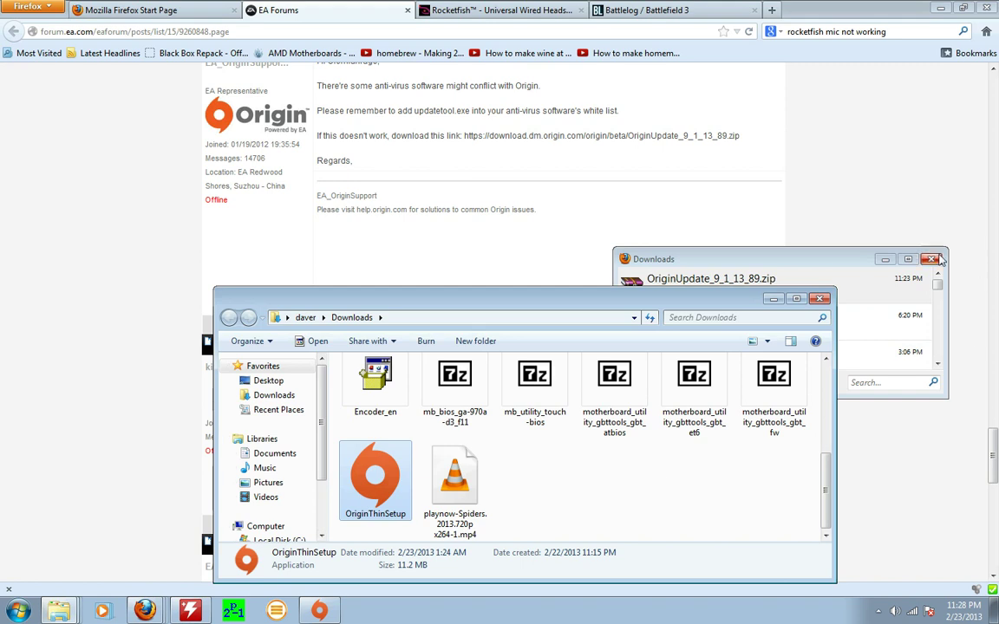
pyautogui.click(785, 274)
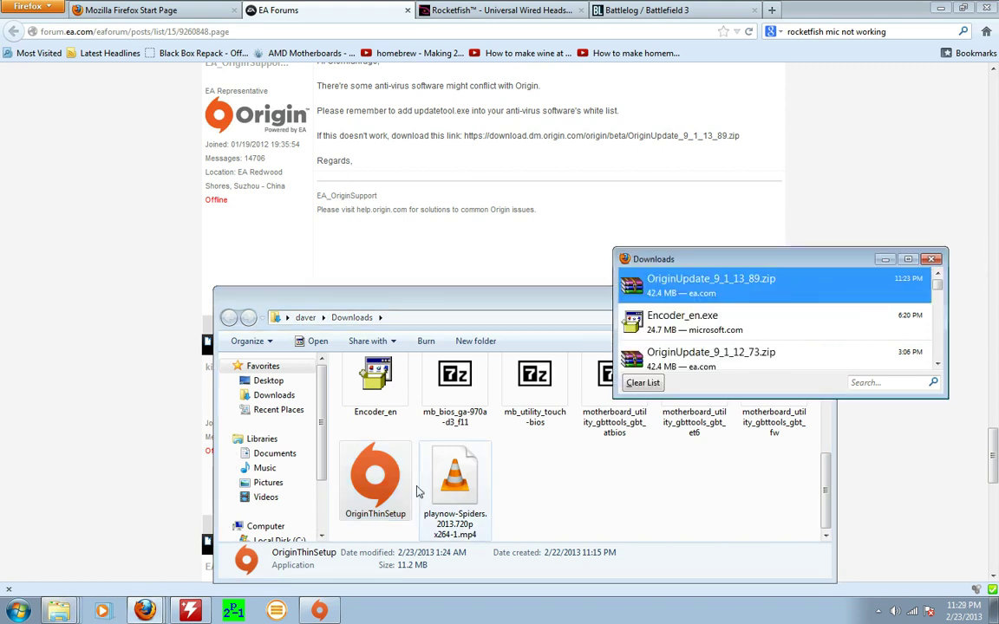
pyautogui.rightClick(737, 284)
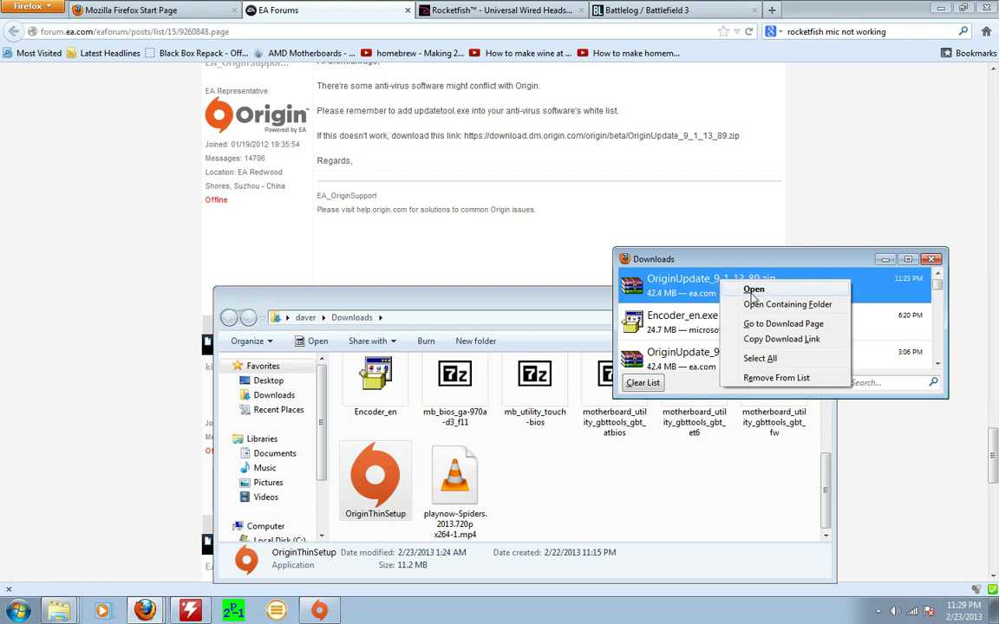
pyautogui.click(798, 290)
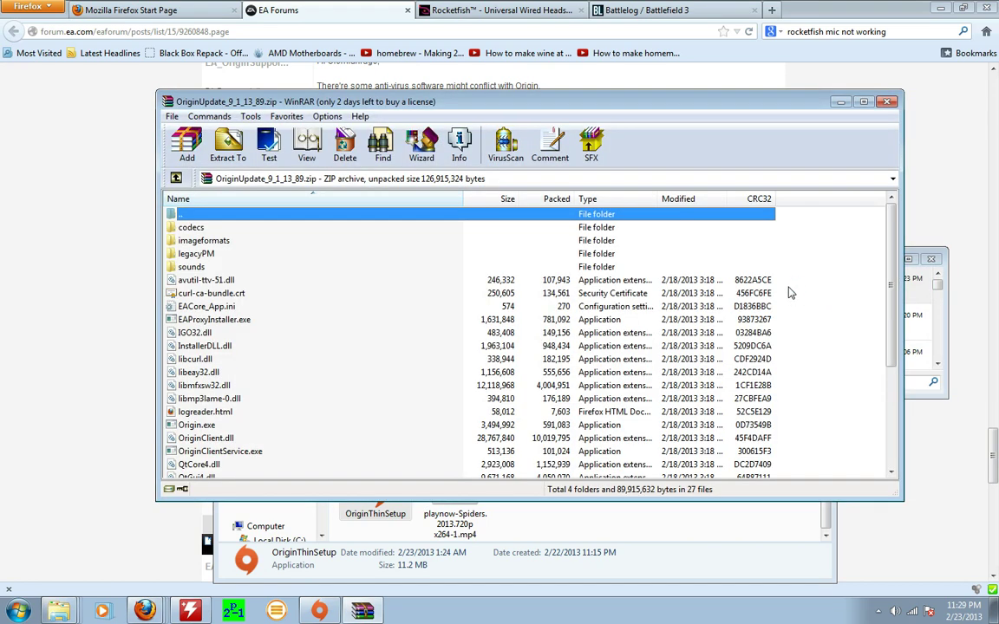
# Minimize Firefox and create a new folder with the default name on the desktop.
pyautogui.click(225, 146)
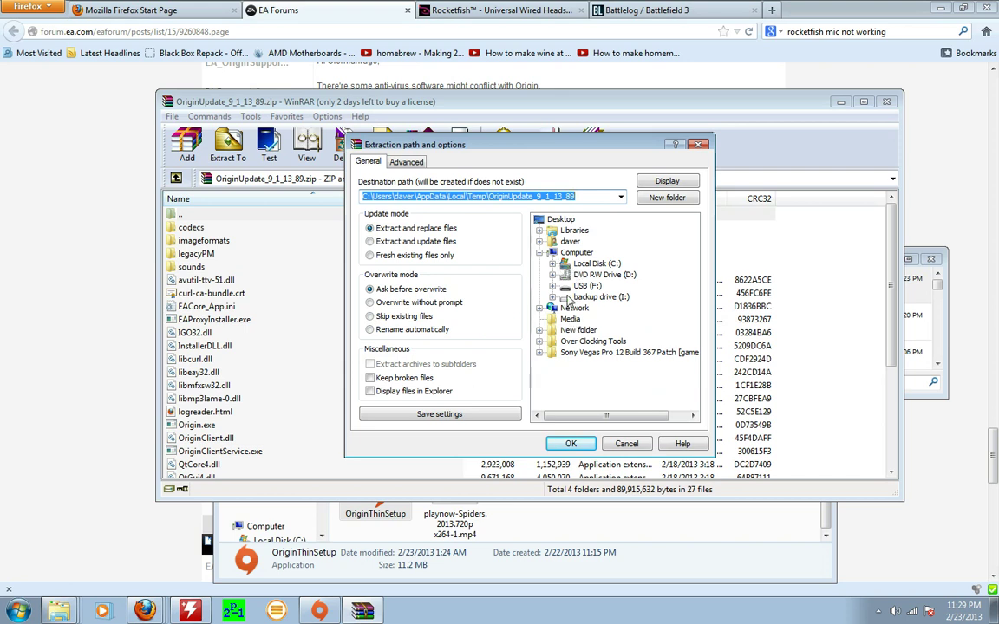
pyautogui.click(939, 9)
pyautogui.rightClick(97, 379)
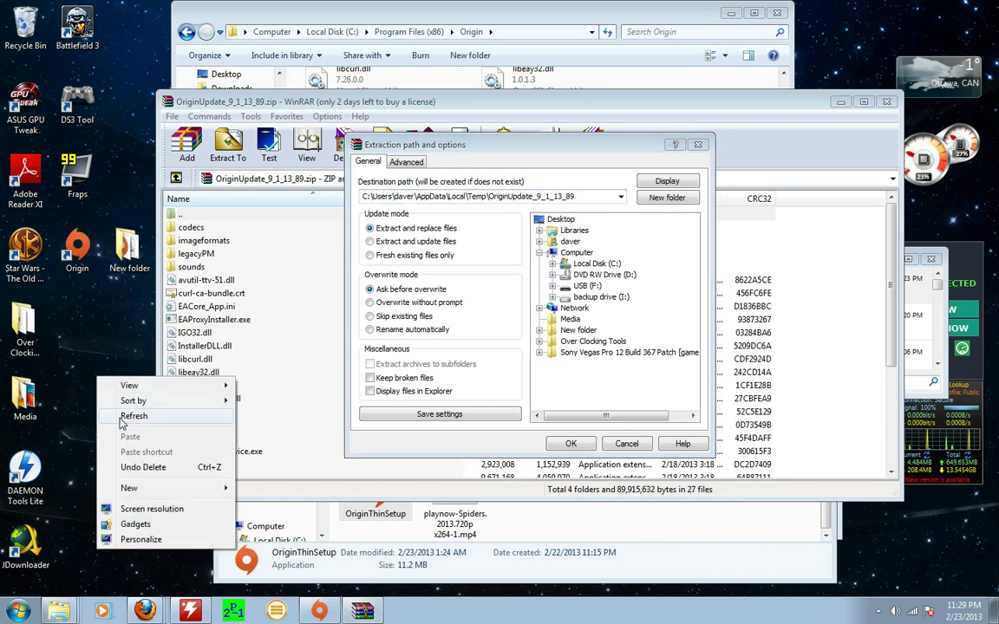
pyautogui.moveTo(130, 488)
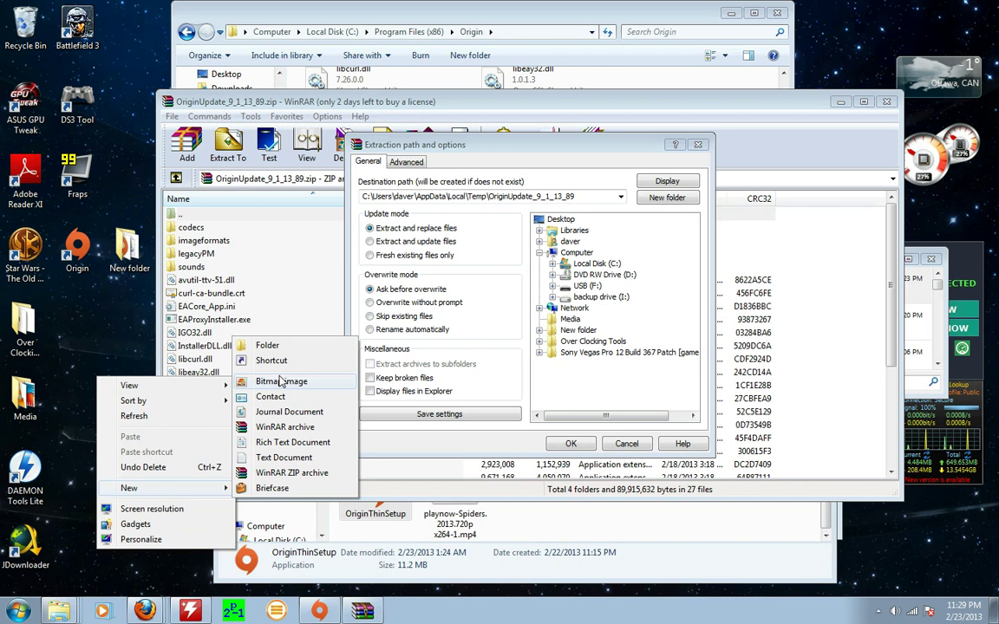
pyautogui.click(296, 346)
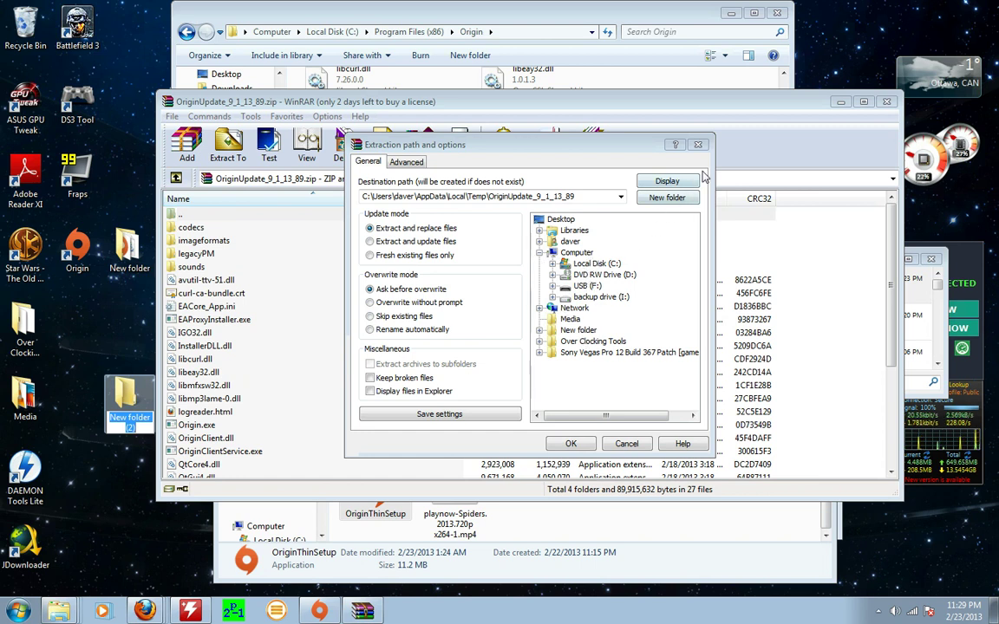
pyautogui.press('Escape')
# Extract the OriginUpdate_9_1_13_89.zip archive into New folder (2) on the desktop.
pyautogui.click(232, 149)
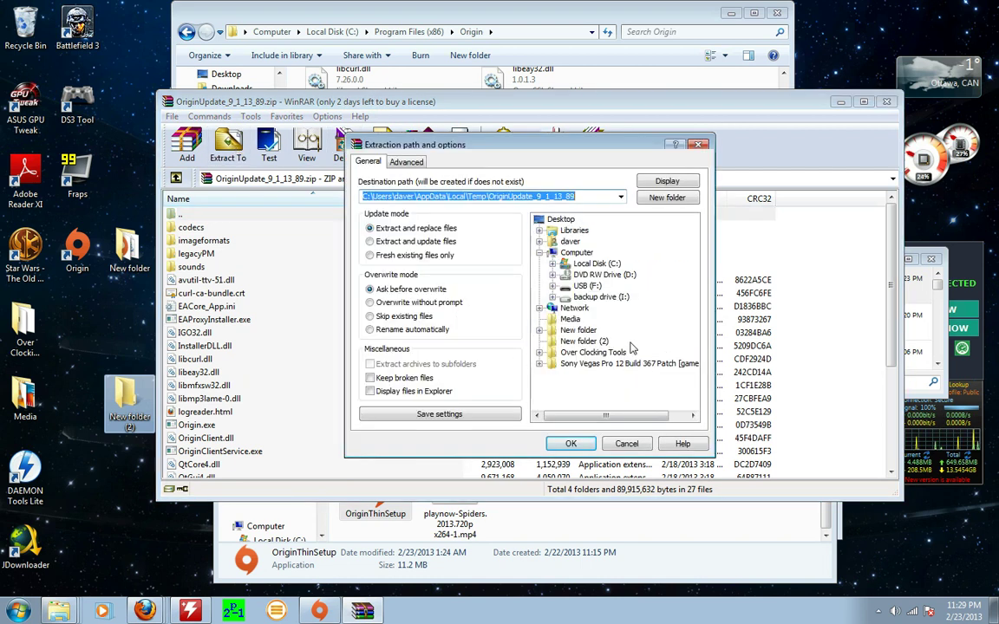
pyautogui.click(584, 341)
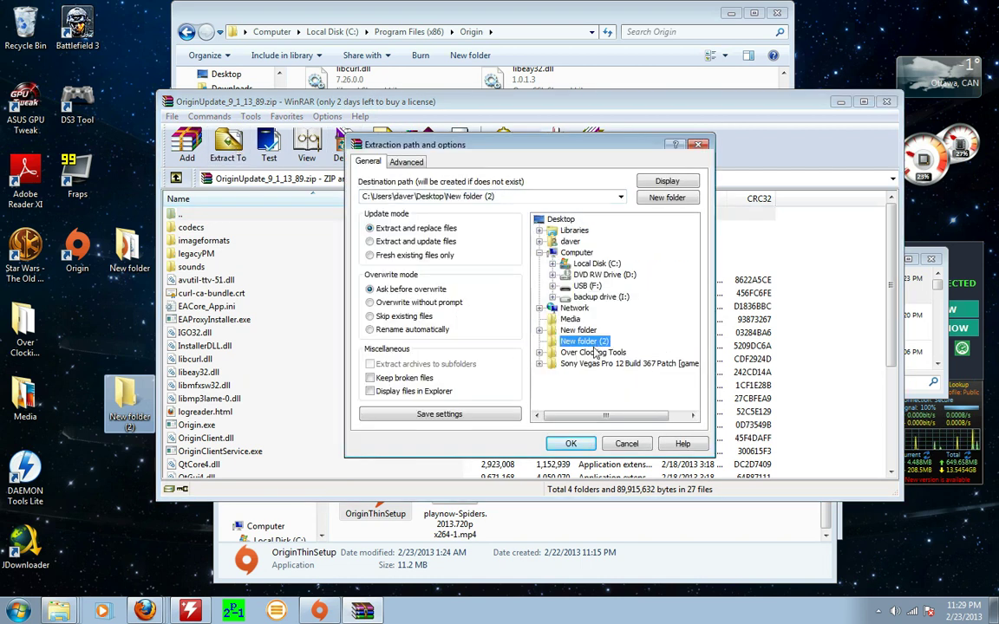
pyautogui.click(568, 444)
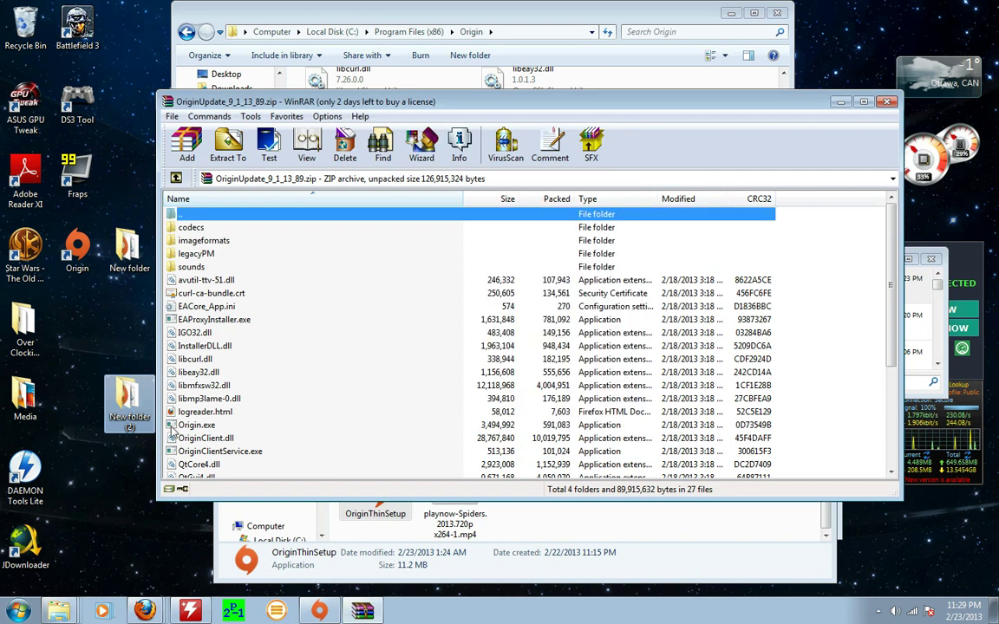
# Open New folder (2) from the desktop and select all of the extracted files and folders.
pyautogui.click(110, 375)
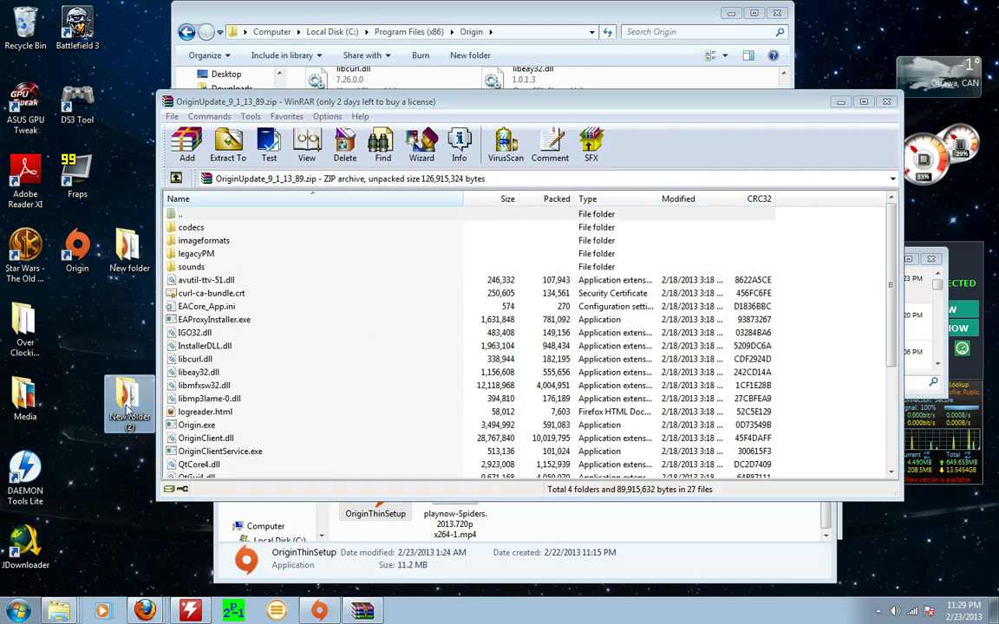
pyautogui.doubleClick(126, 406)
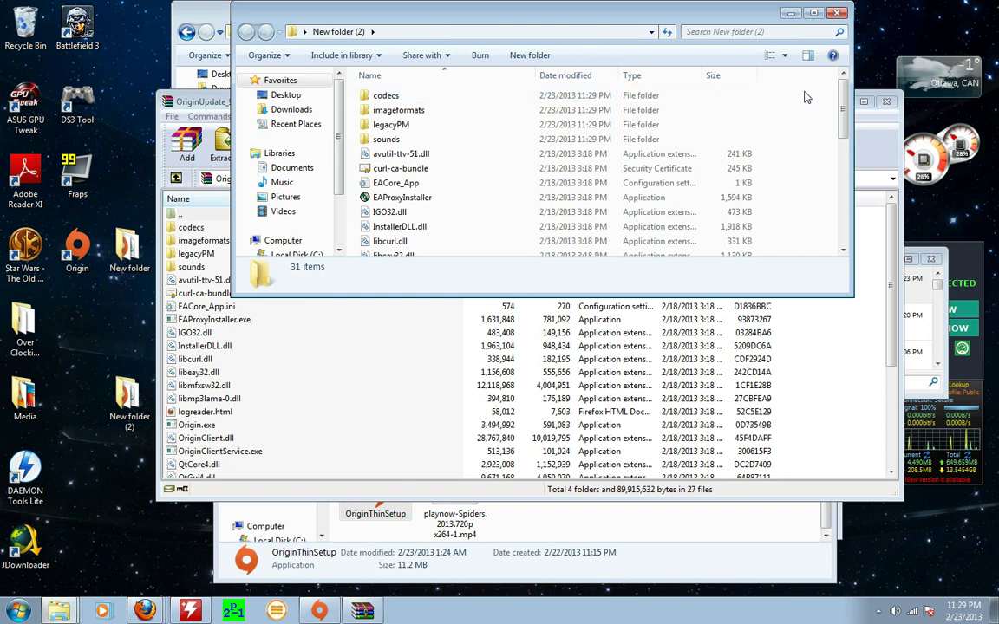
pyautogui.moveTo(805, 98); pyautogui.dragTo(377, 380)
pyautogui.rightClick(482, 190)
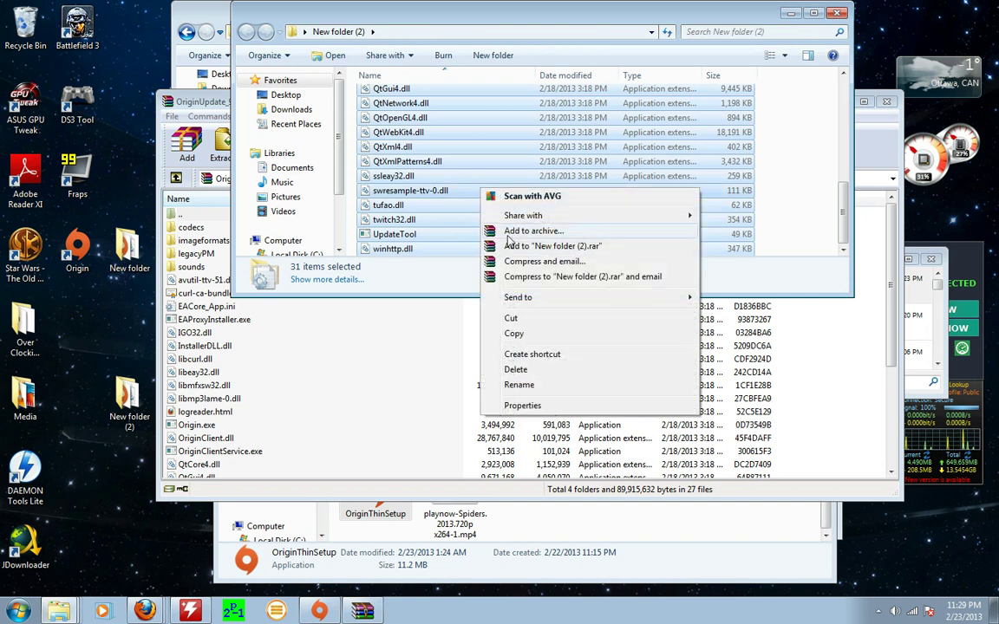
pyautogui.press('Escape')
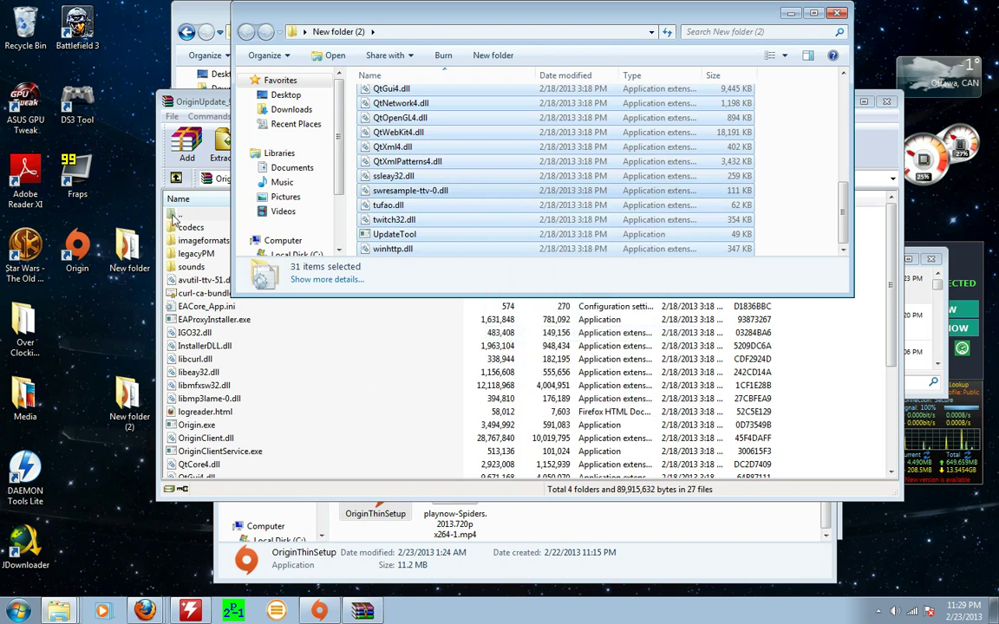
# Switch to the Origin program folder window and navigate to Program Files (x86) on Local Disk (C:).
pyautogui.click(198, 7)
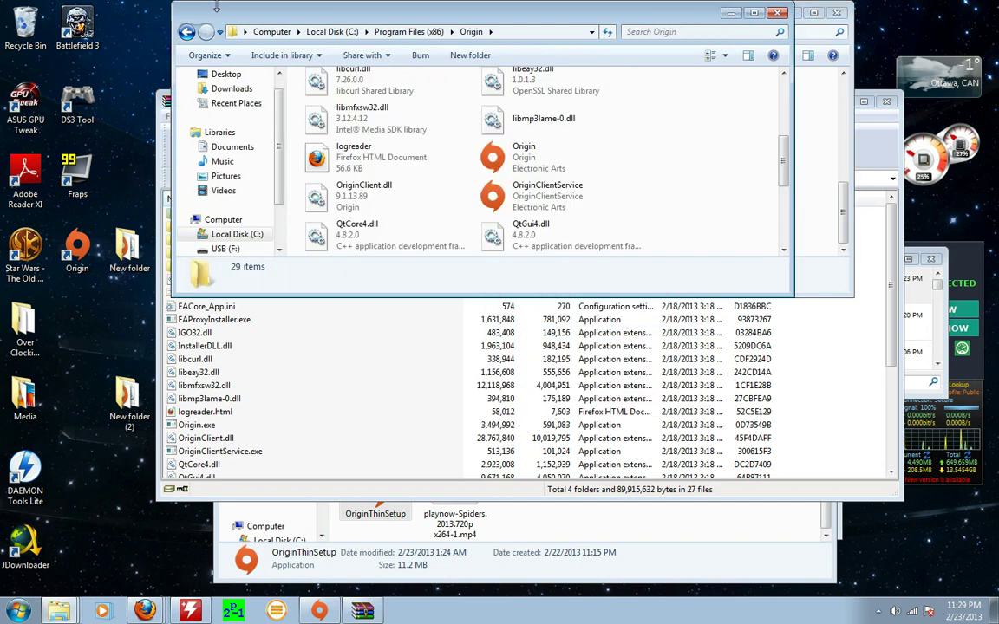
pyautogui.click(271, 33)
pyautogui.doubleClick(365, 103)
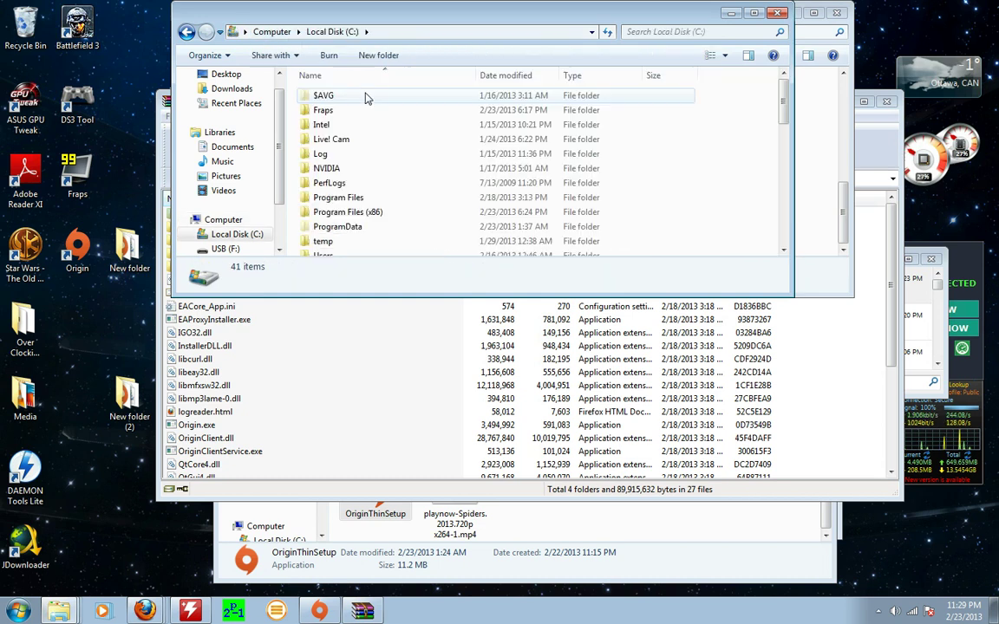
pyautogui.scroll(-3, 386, 227)
pyautogui.scroll(3, 386, 227)
pyautogui.click(370, 212)
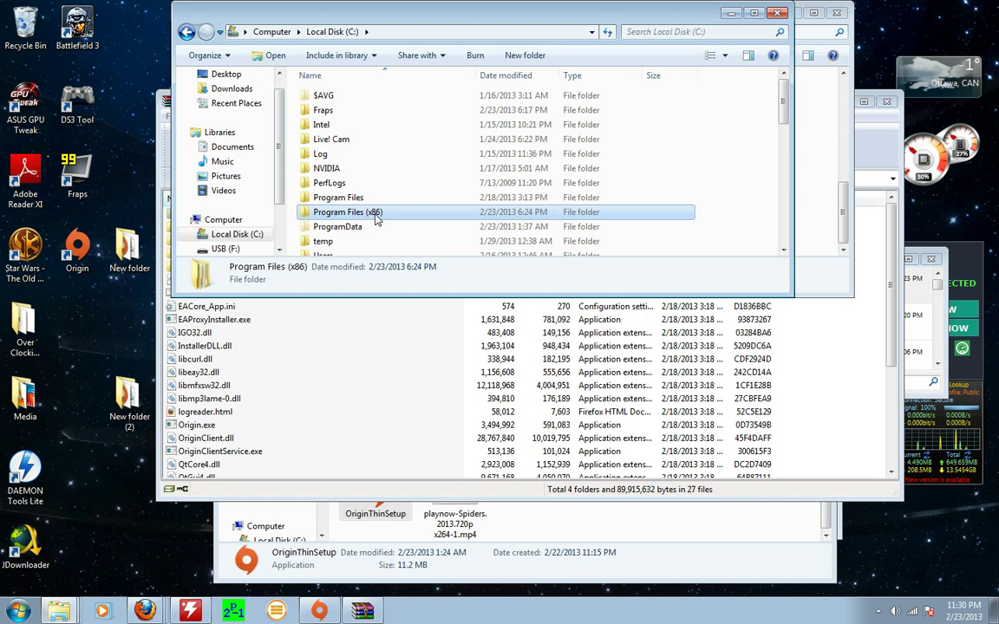
pyautogui.doubleClick(377, 217)
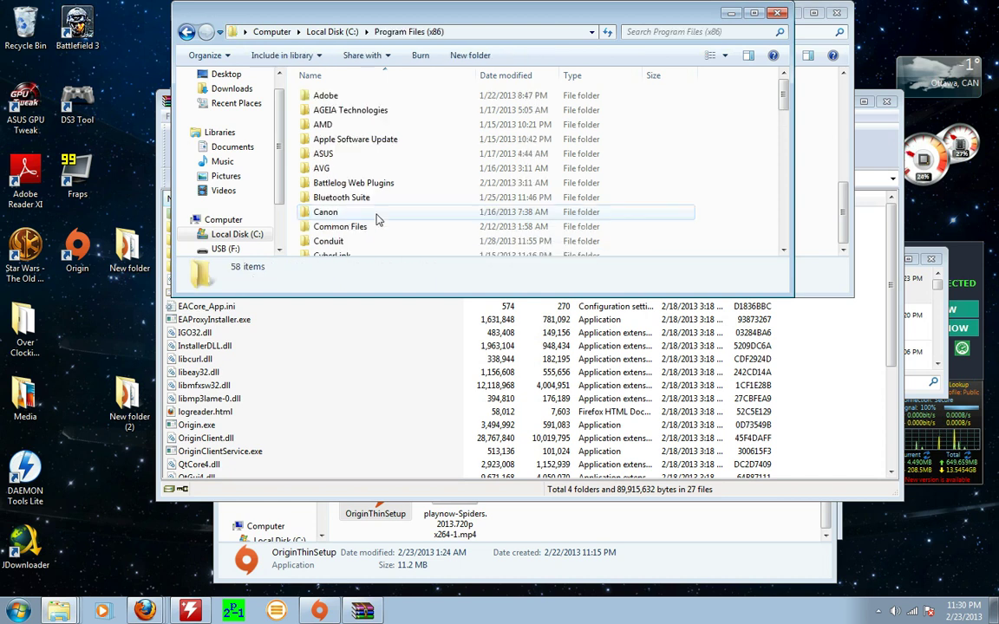
# Find the Origin folder inside Program Files (x86) and open it.
pyautogui.click(615, 182)
pyautogui.scroll(-1, 691, 205)
pyautogui.scroll(-3, 691, 205)
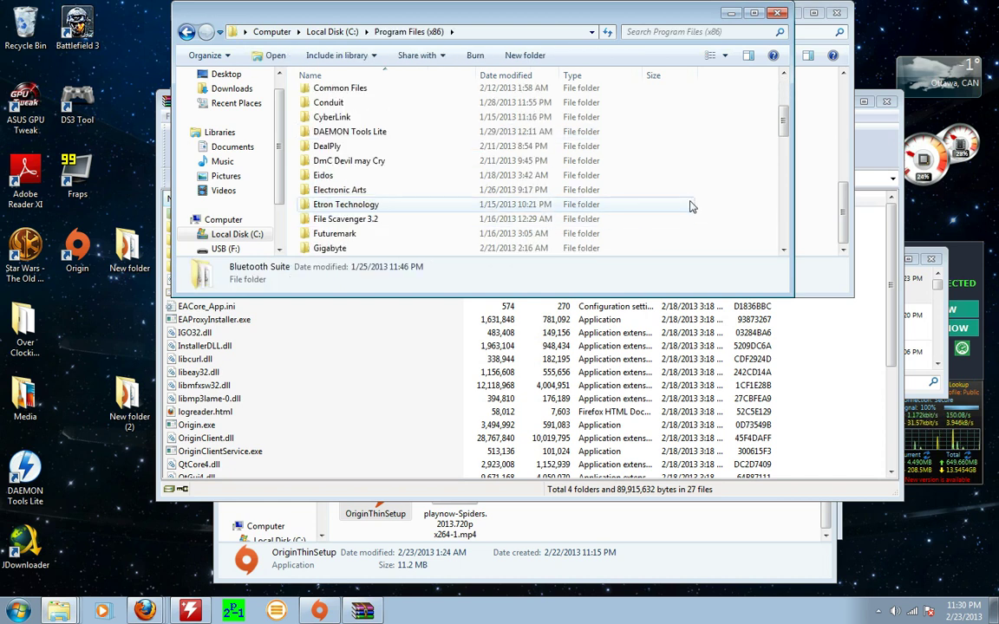
pyautogui.scroll(-2, 402, 169)
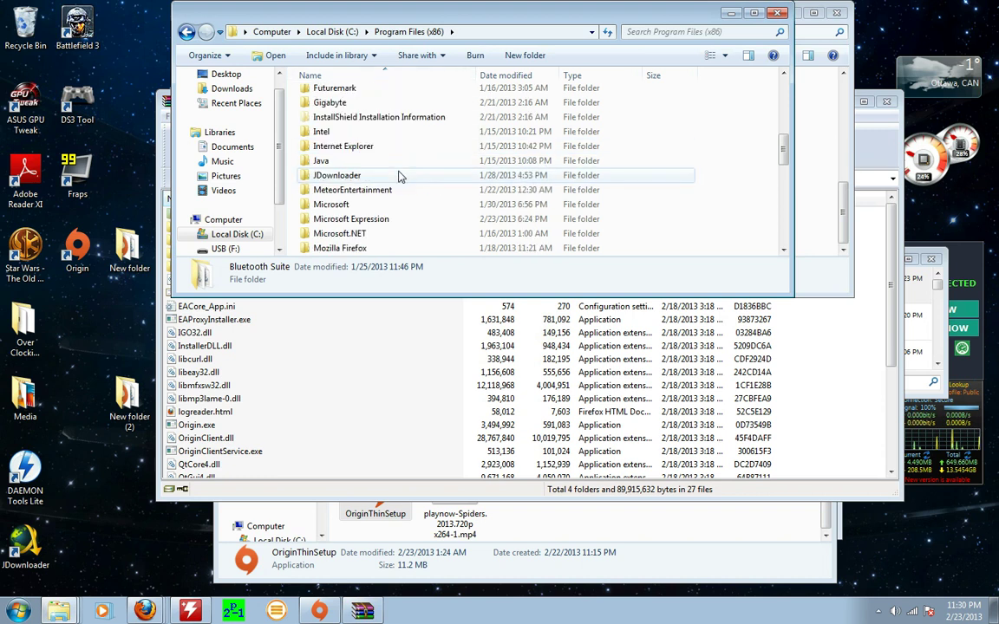
pyautogui.scroll(-6, 392, 208)
pyautogui.scroll(-3, 388, 223)
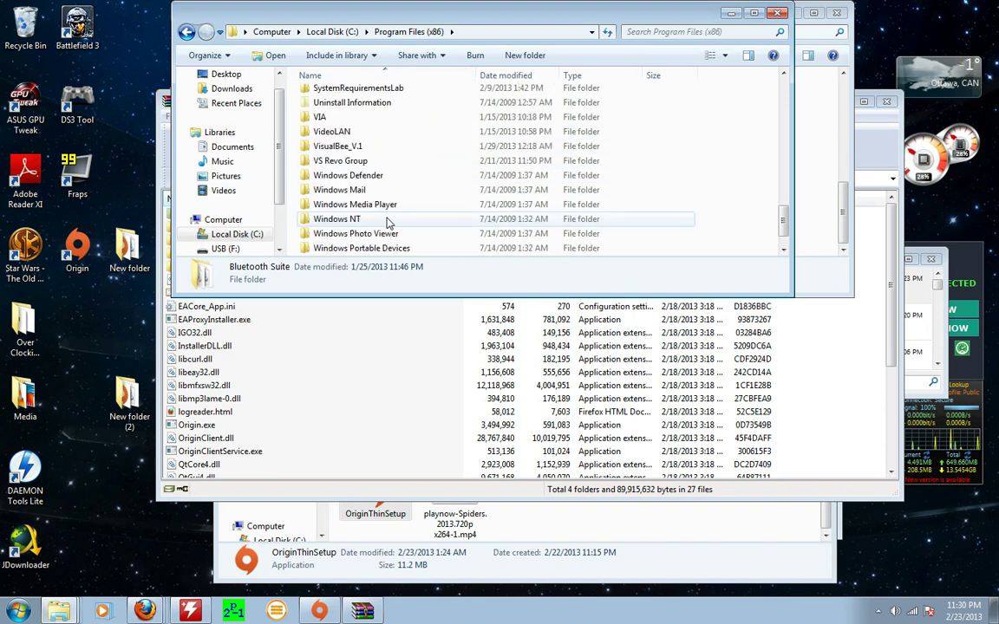
pyautogui.scroll(7, 390, 219)
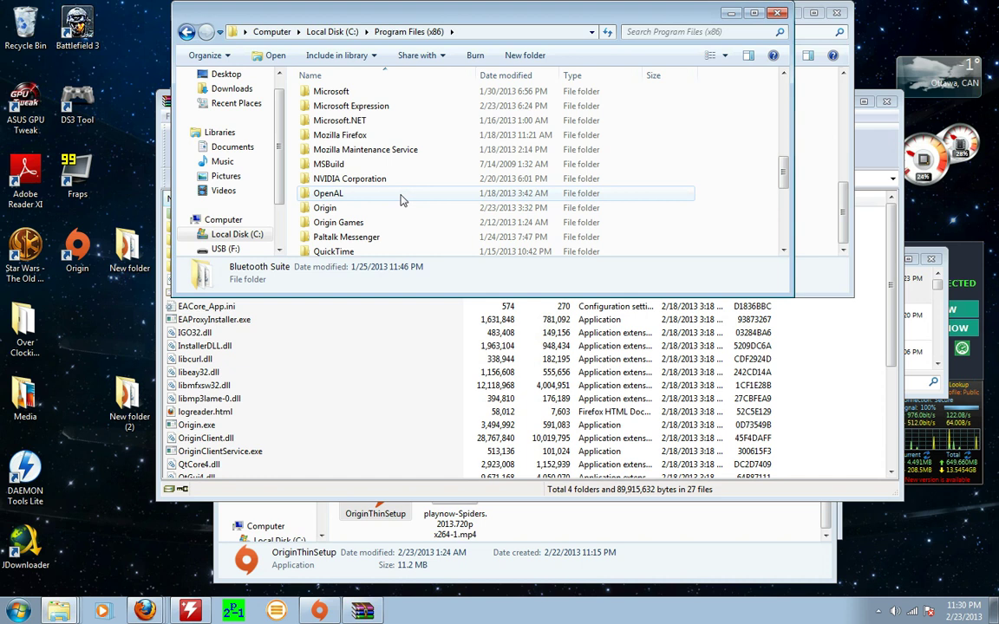
pyautogui.scroll(6, 409, 187)
pyautogui.press('o')
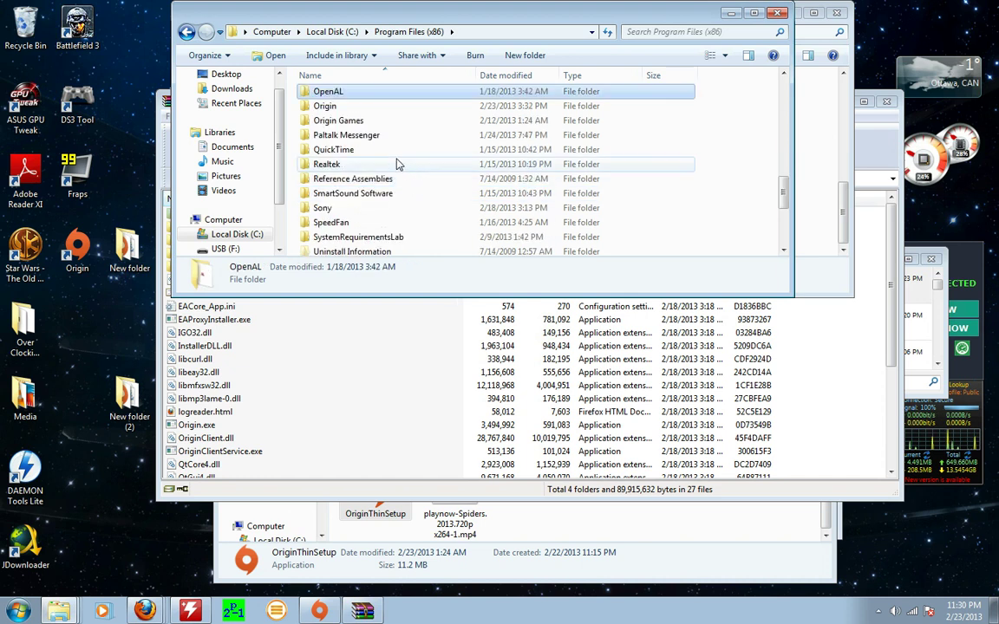
pyautogui.doubleClick(341, 107)
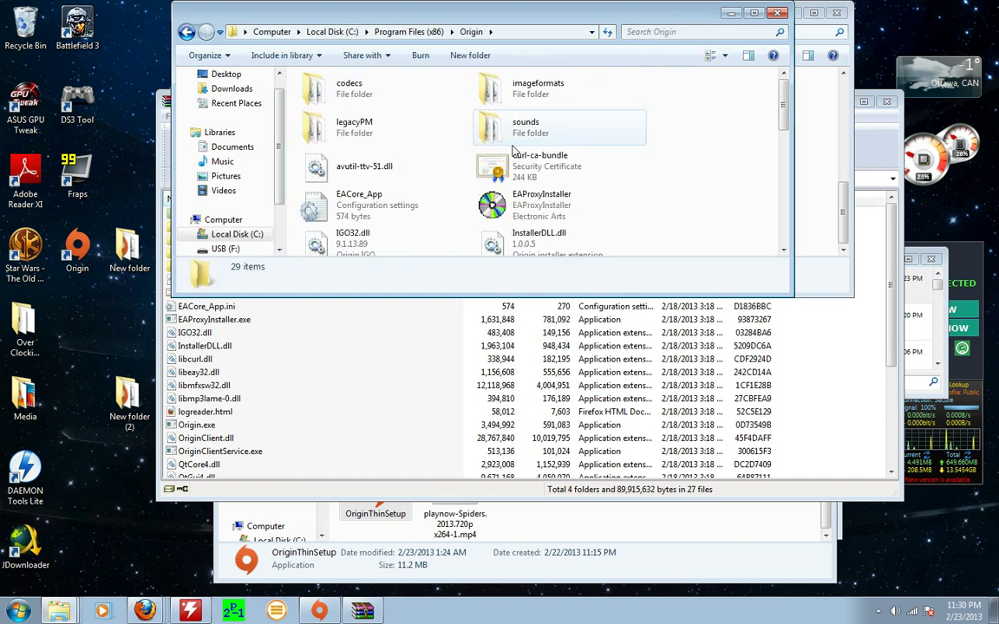
# Show the Paste option for the Origin folder, dismiss it without pasting and close the folder window.
pyautogui.rightClick(691, 141)
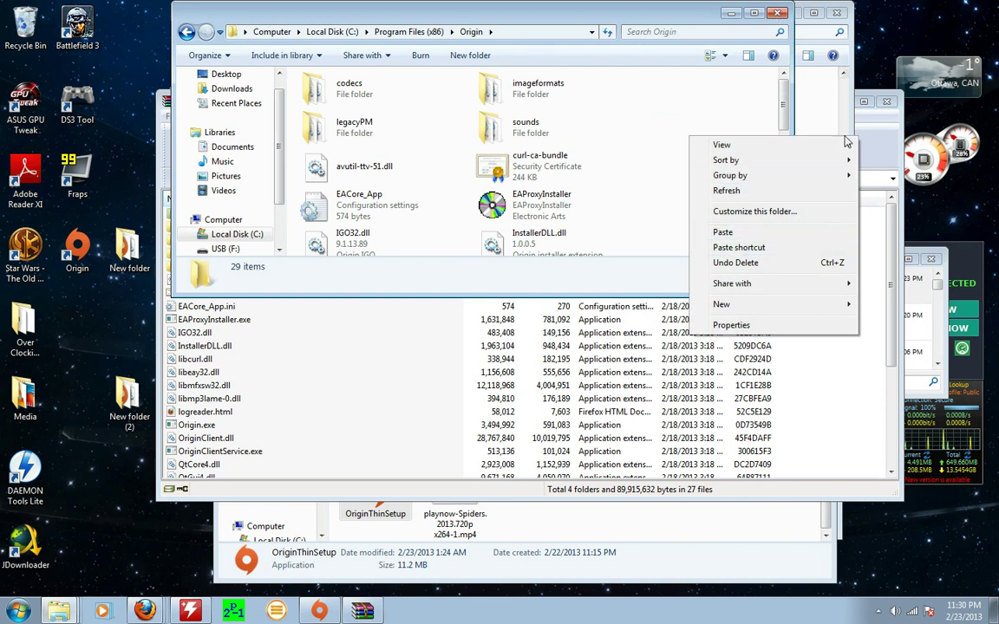
pyautogui.click(698, 12)
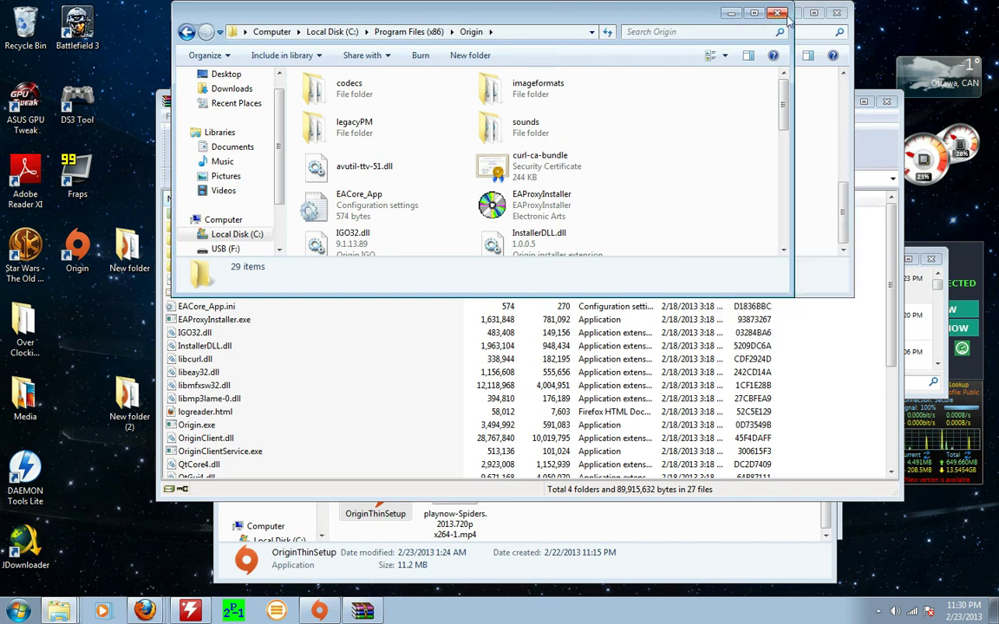
pyautogui.click(777, 13)
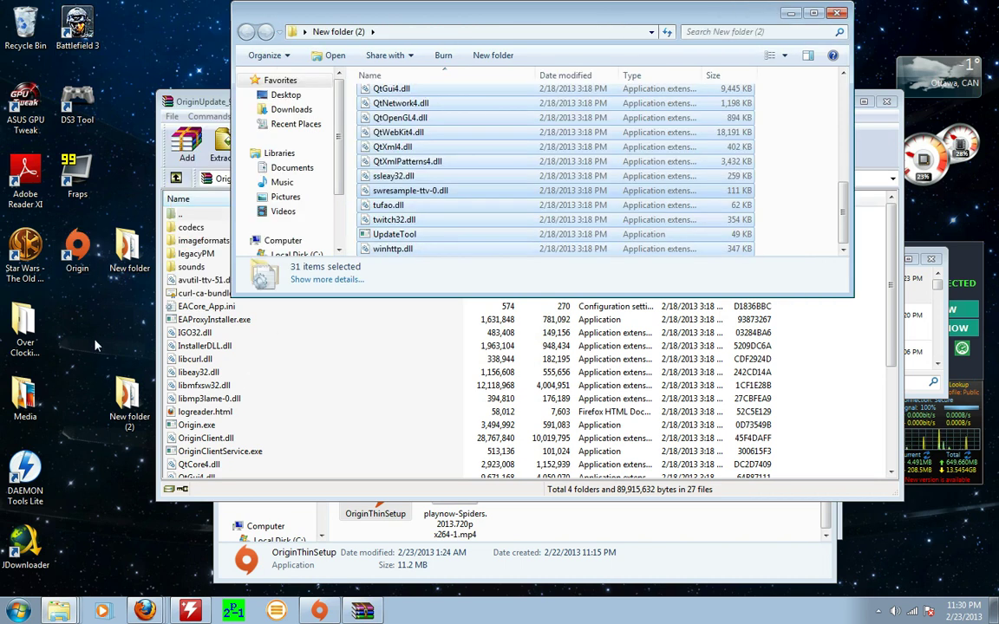
# Check the Run as administrator option in the desktop Origin shortcut's advanced properties and accept both dialogs.
pyautogui.rightClick(80, 265)
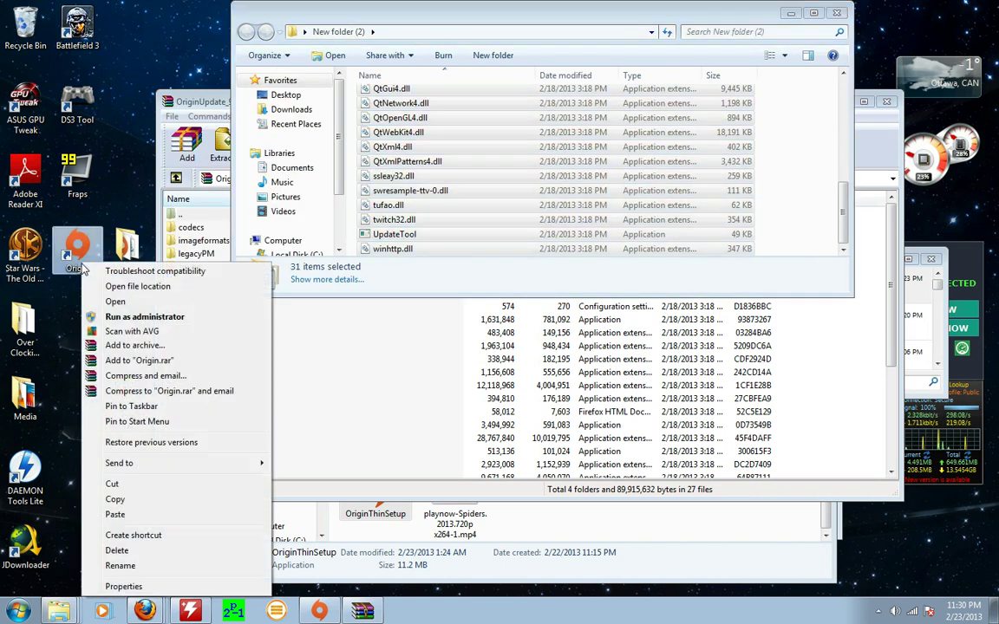
pyautogui.click(174, 587)
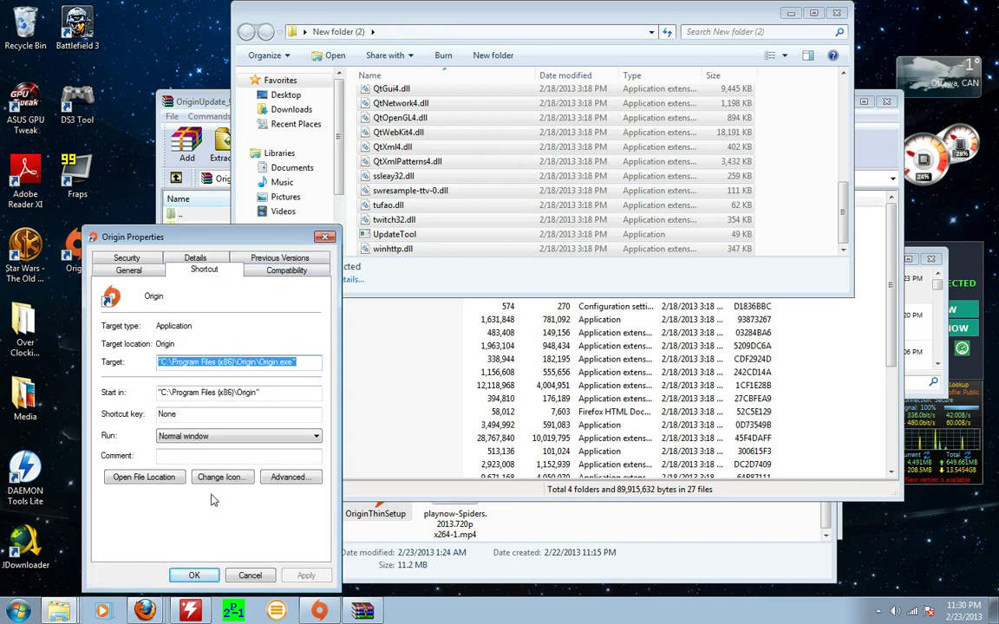
pyautogui.click(289, 477)
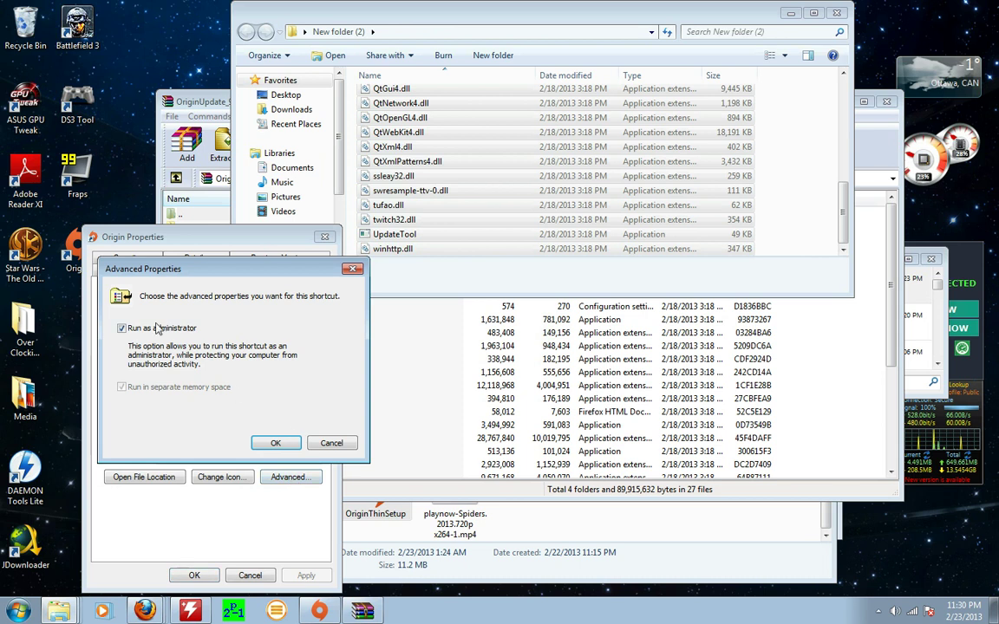
pyautogui.click(273, 444)
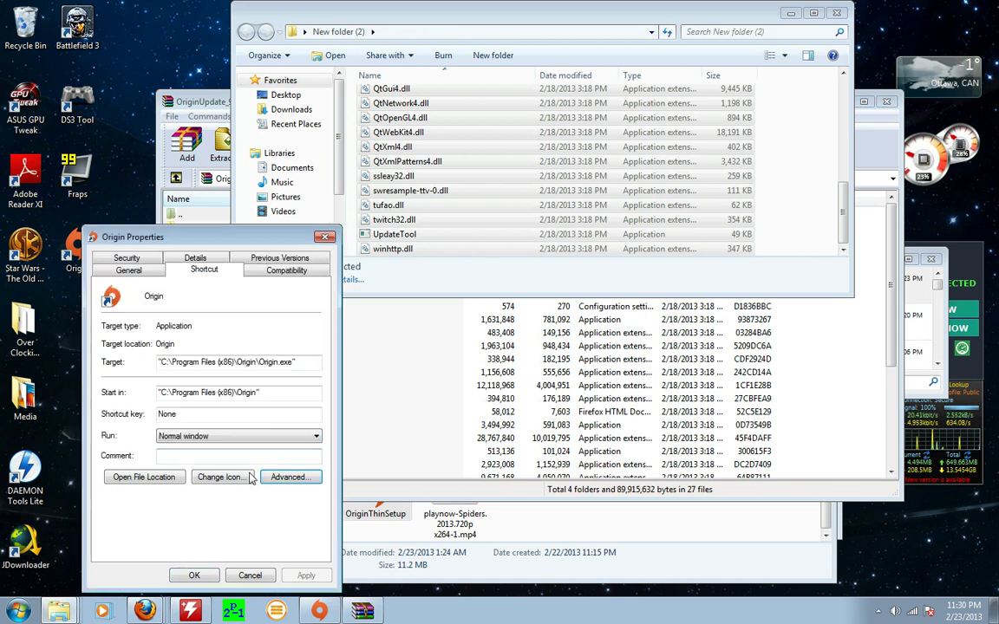
pyautogui.click(194, 575)
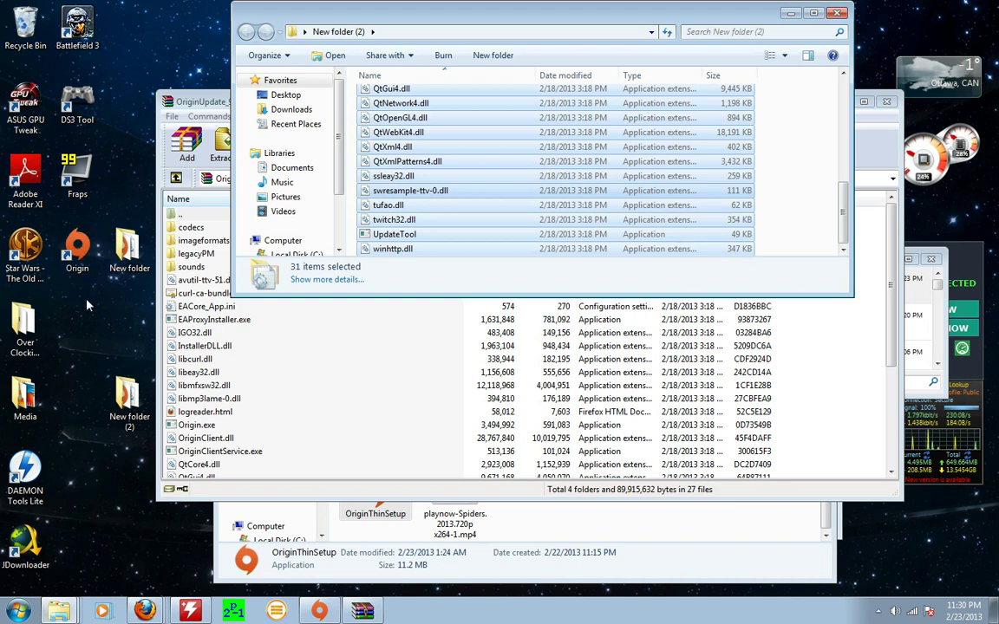
# Open the Control Panel, view User Accounts and Family Safety, and return to the overview.
pyautogui.click(17, 611)
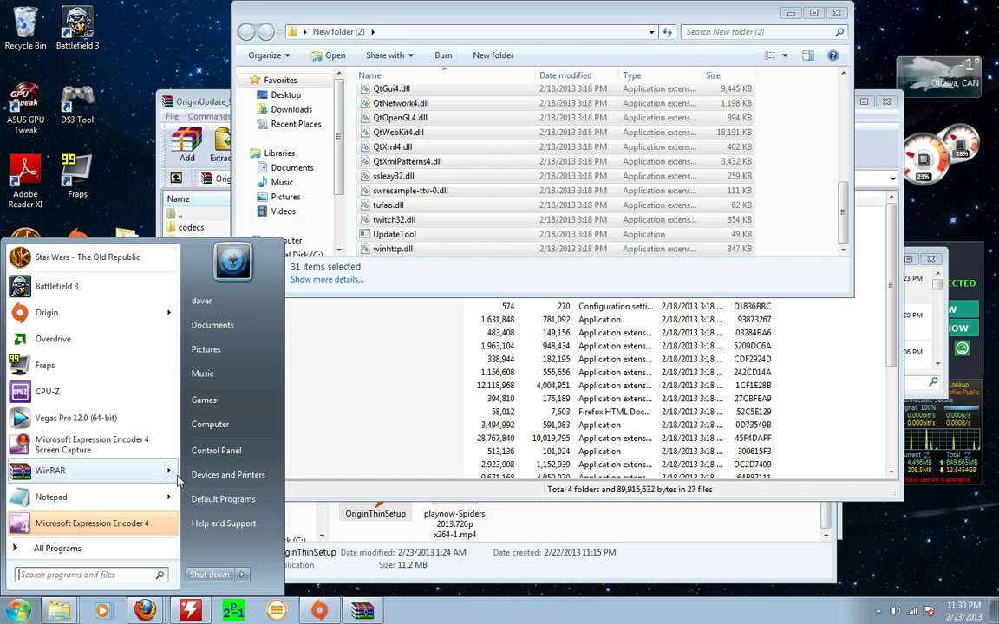
pyautogui.click(215, 450)
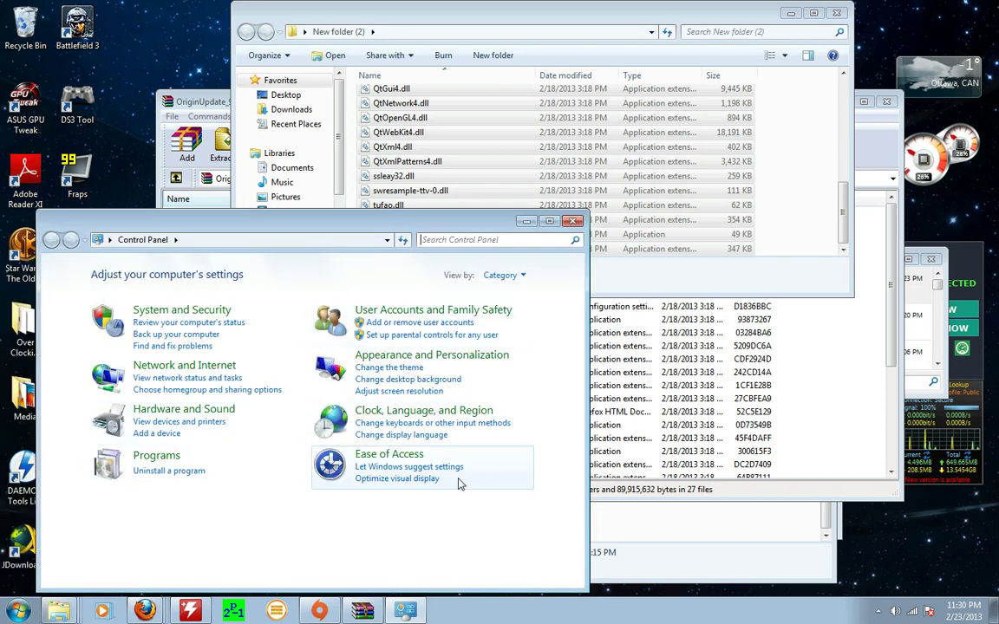
pyautogui.click(414, 312)
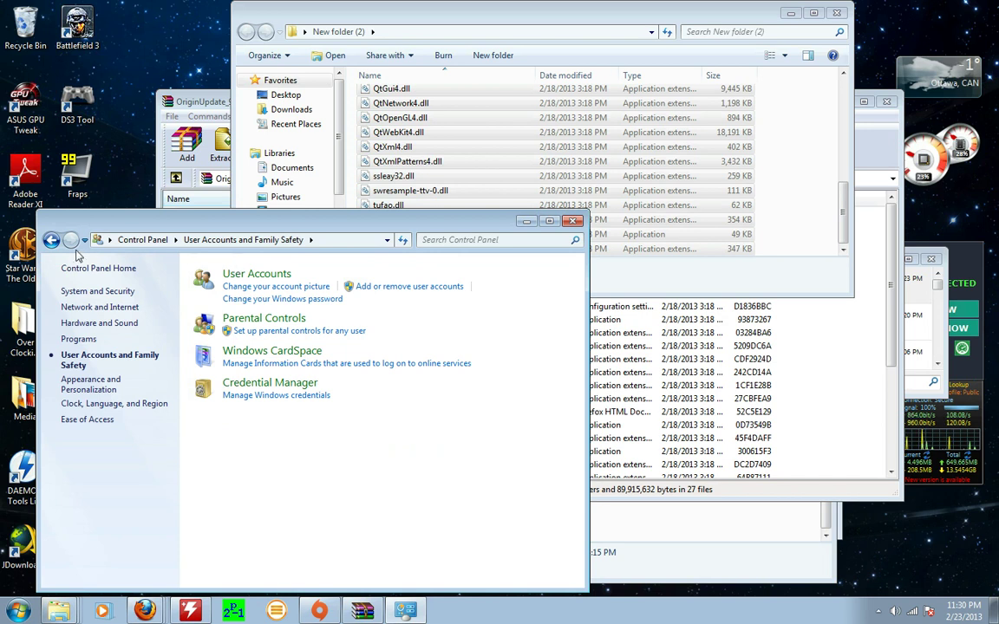
pyautogui.click(52, 240)
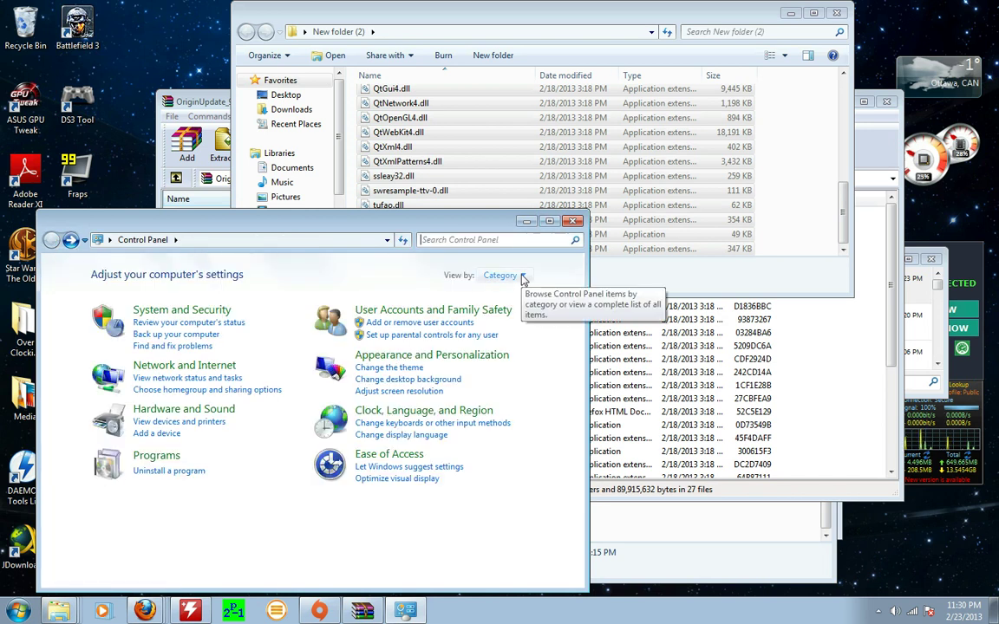
# Switch the Control Panel to Large icons and back to Category view, and open the User Accounts page.
pyautogui.click(521, 276)
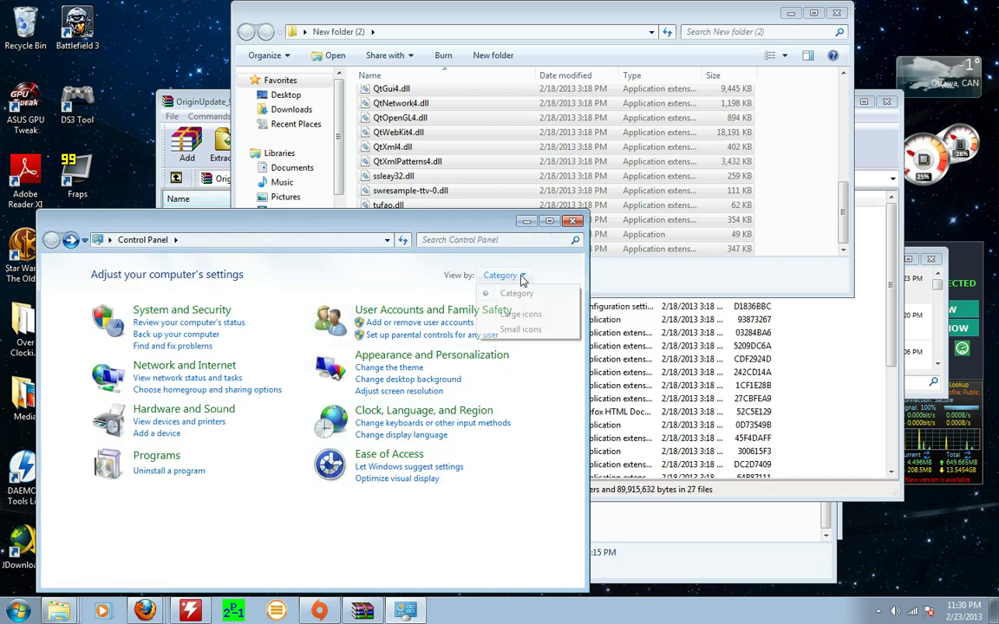
pyautogui.click(520, 314)
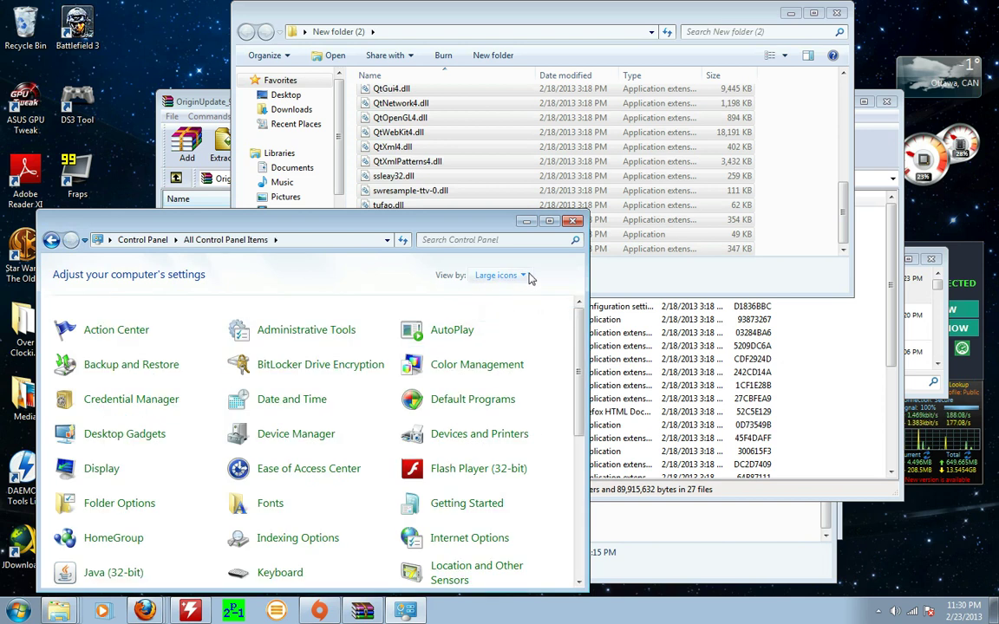
pyautogui.click(523, 276)
pyautogui.click(512, 293)
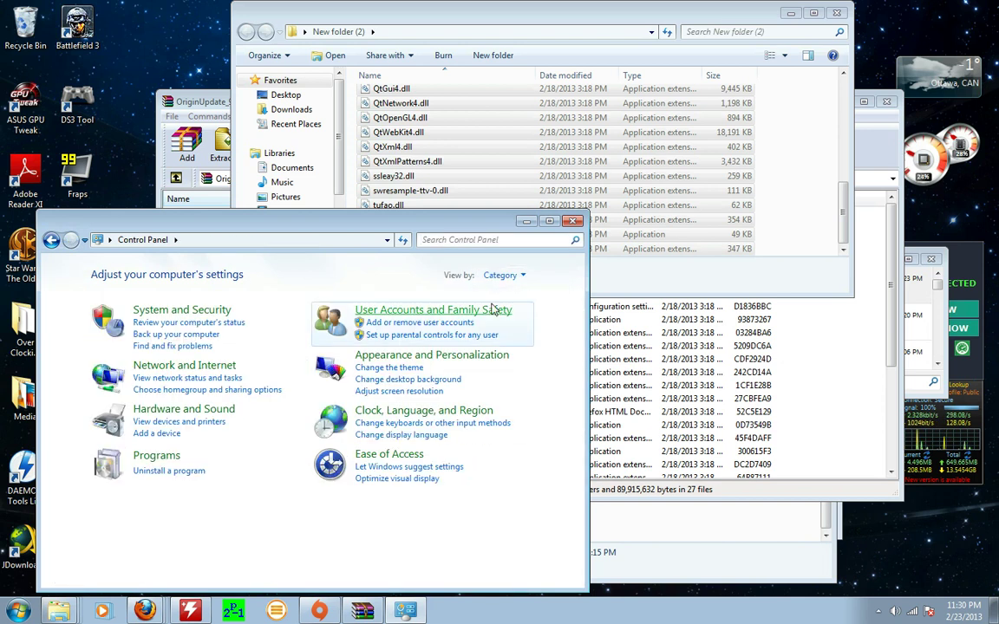
pyautogui.click(364, 310)
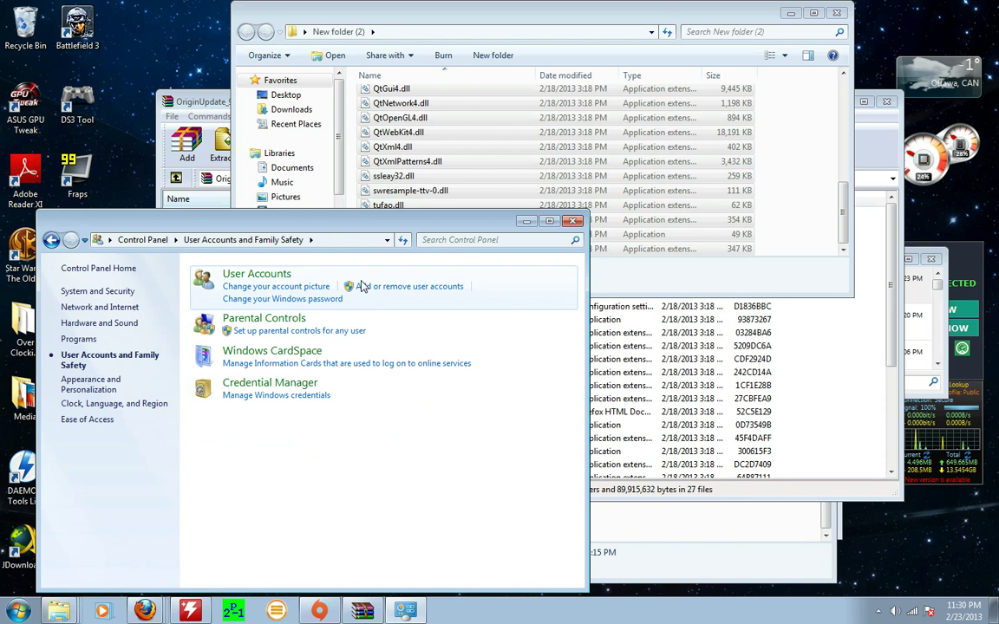
pyautogui.click(255, 274)
pyautogui.click(878, 612)
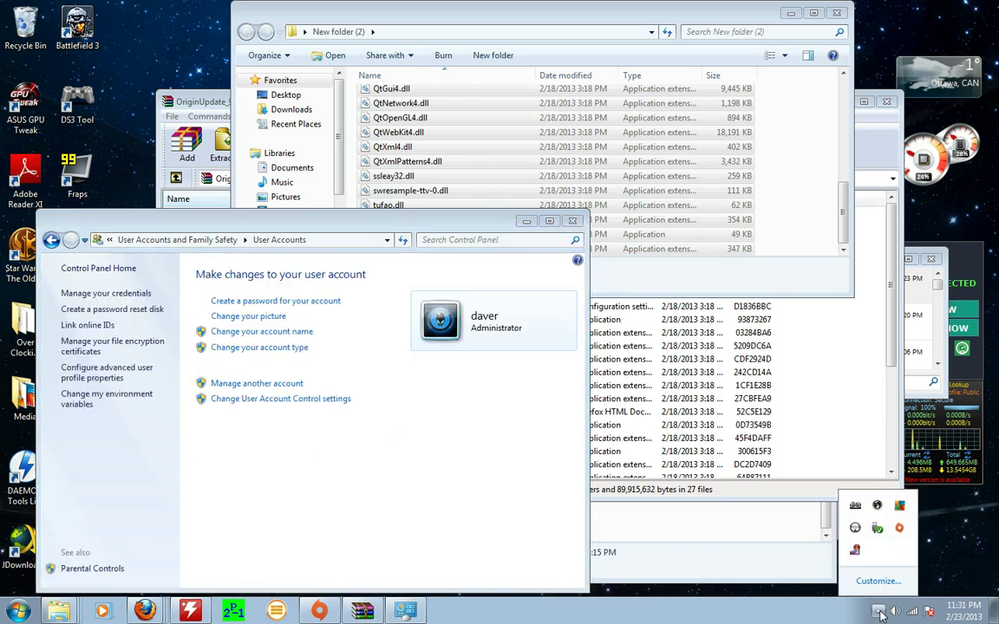
pyautogui.rightClick(856, 549)
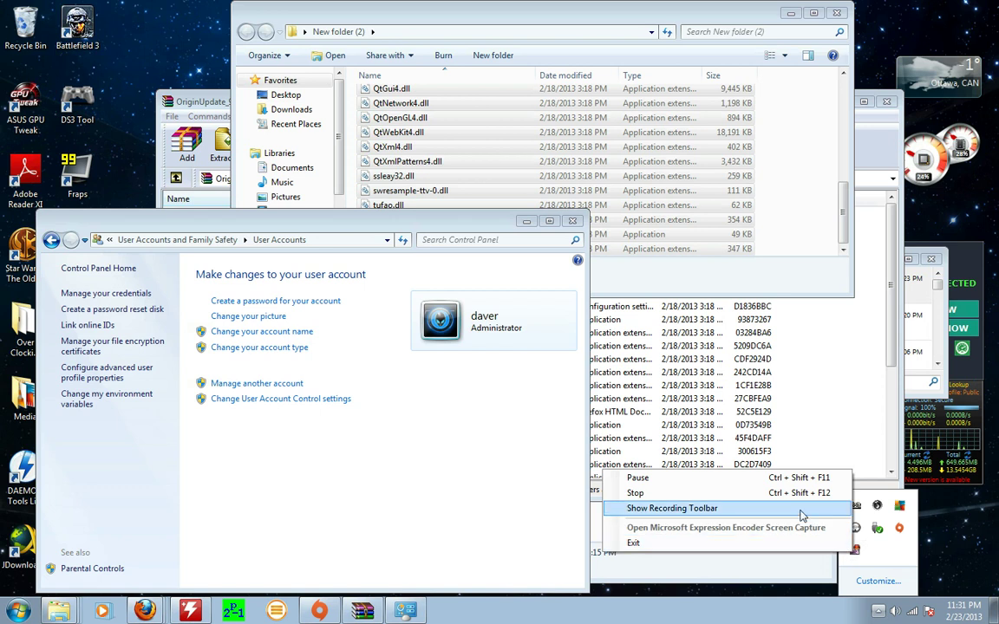
pyautogui.click(296, 430)
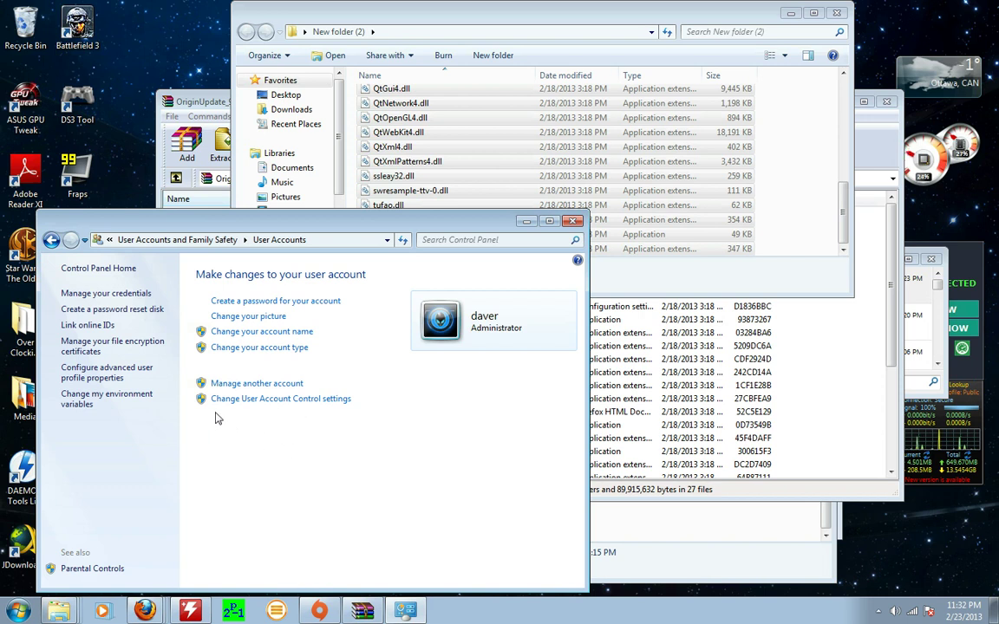
# Try the default level in the User Account Control settings, return it to Never notify, cancel the dialog and close the Control Panel.
pyautogui.click(337, 400)
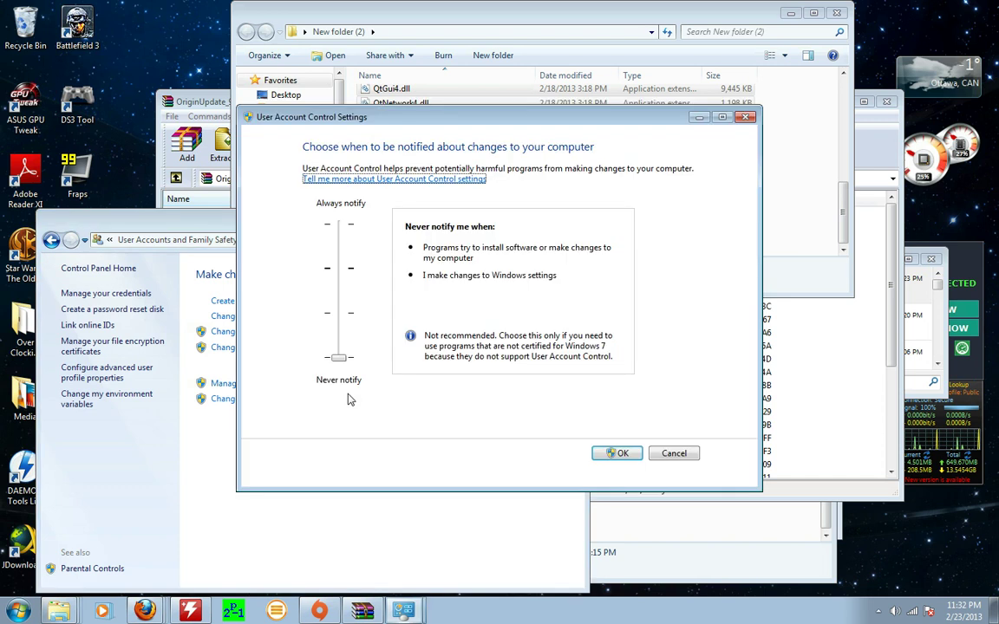
pyautogui.click(340, 272)
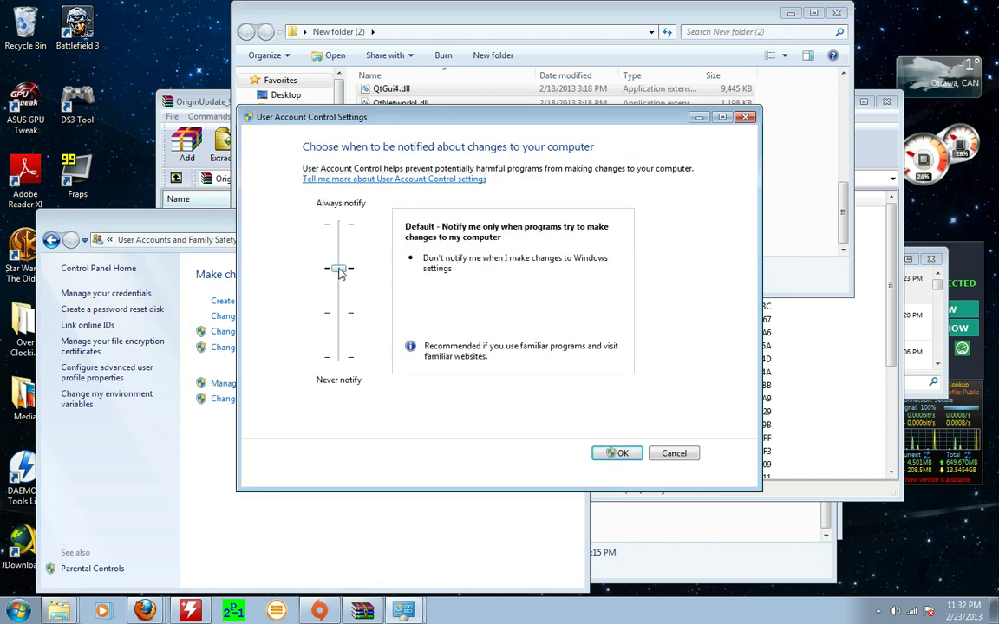
pyautogui.moveTo(340, 271); pyautogui.dragTo(343, 365)
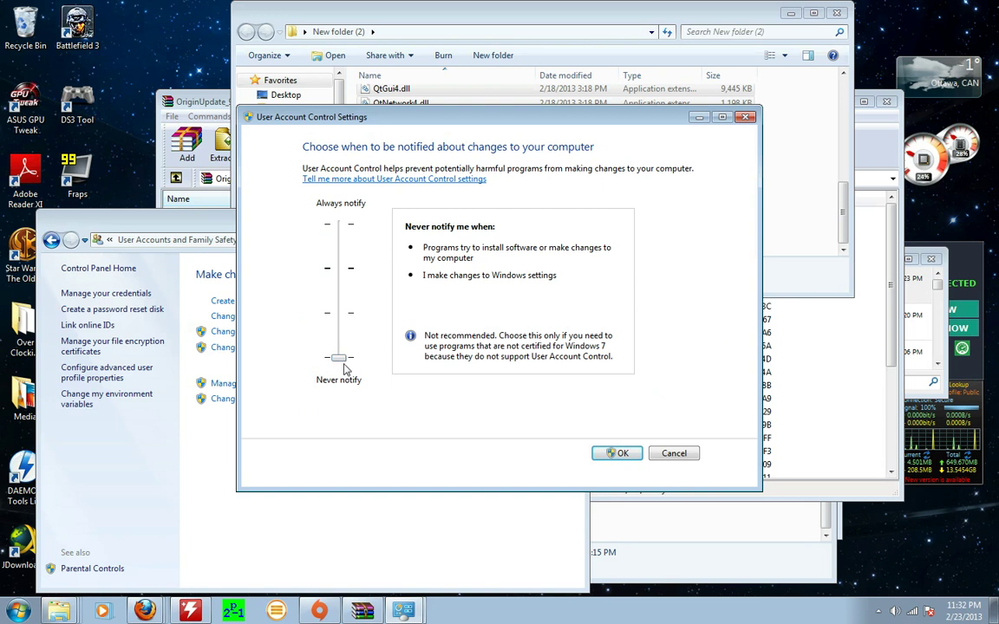
pyautogui.click(674, 453)
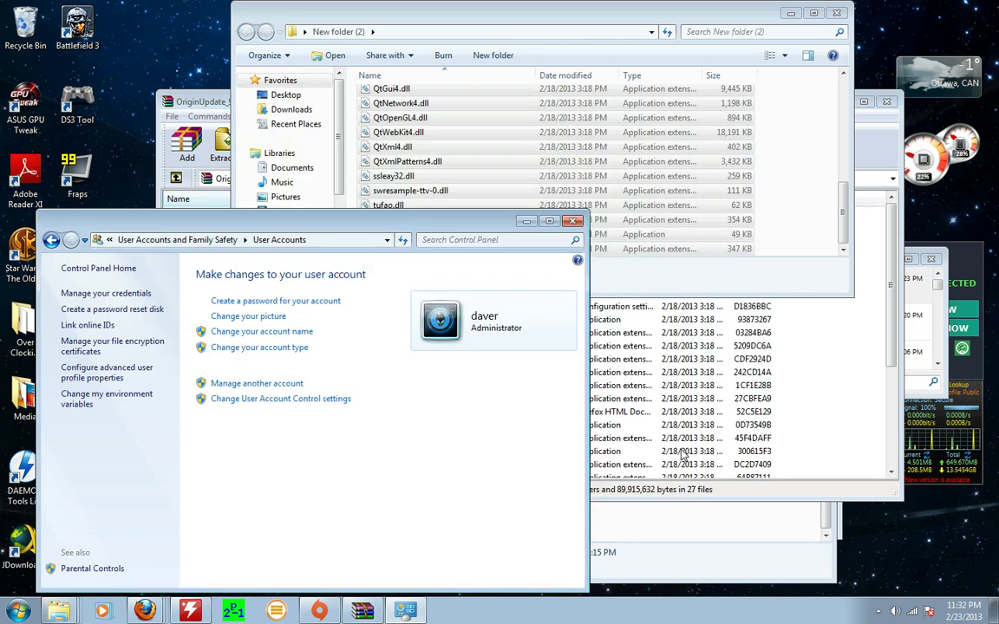
pyautogui.click(572, 222)
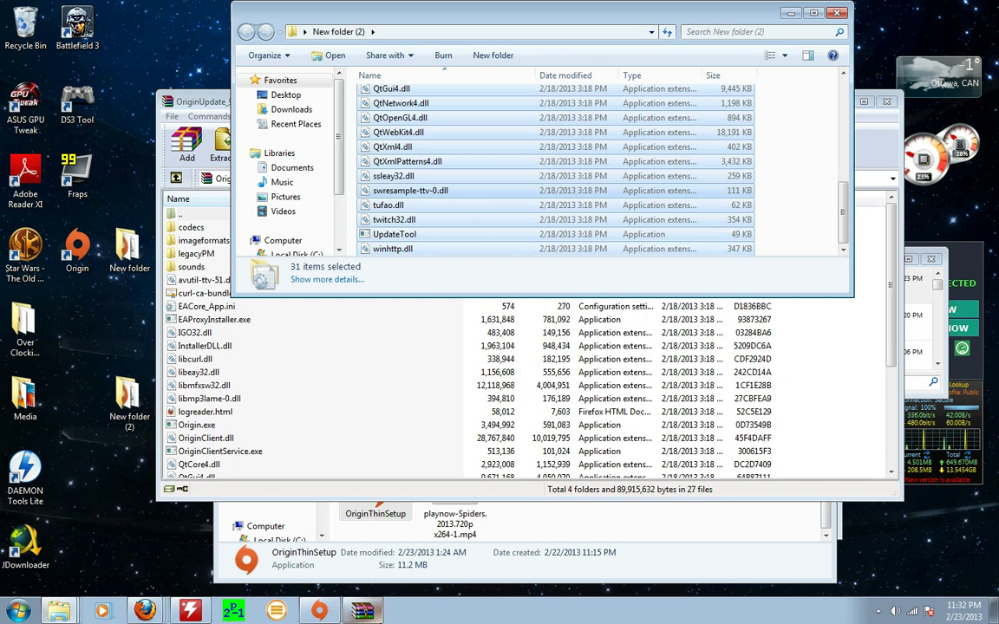
pyautogui.moveTo(321, 613)
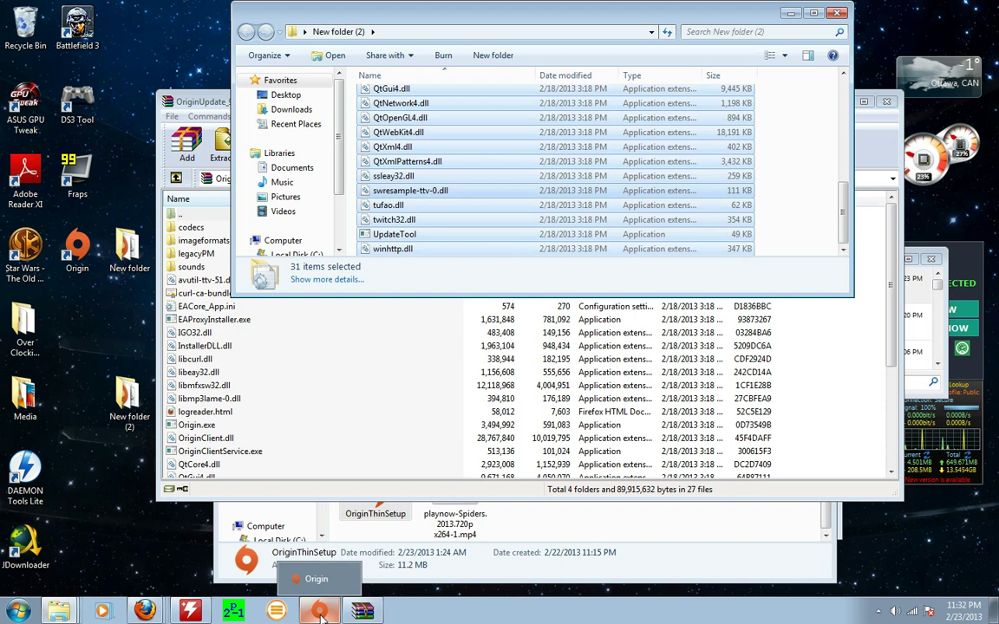